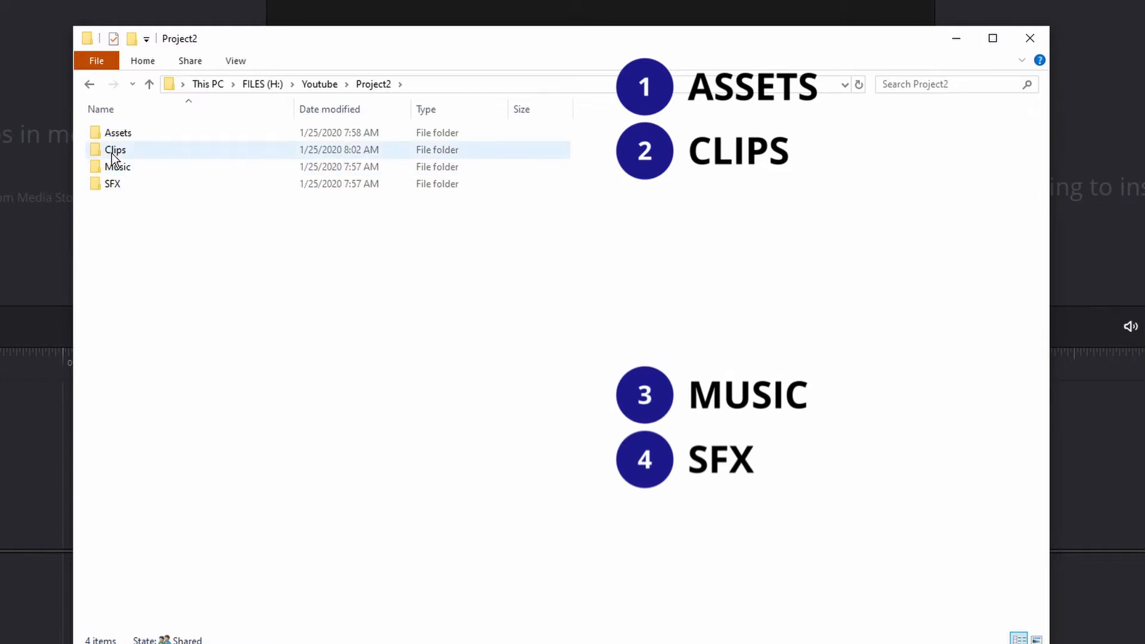
- Browse the project folder's Clips, Music and SFX subfolders in File Explorer to review how the media is organized
{"action": "double_click", "coordinate": [113, 153]}
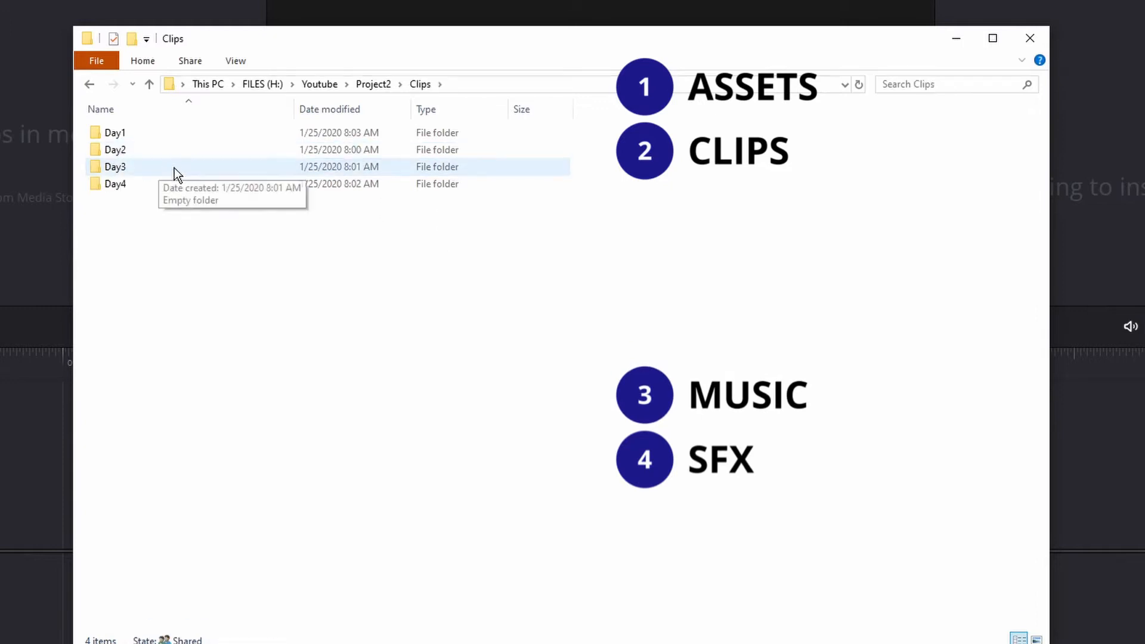
{"action": "mouse_move", "coordinate": [134, 136]}
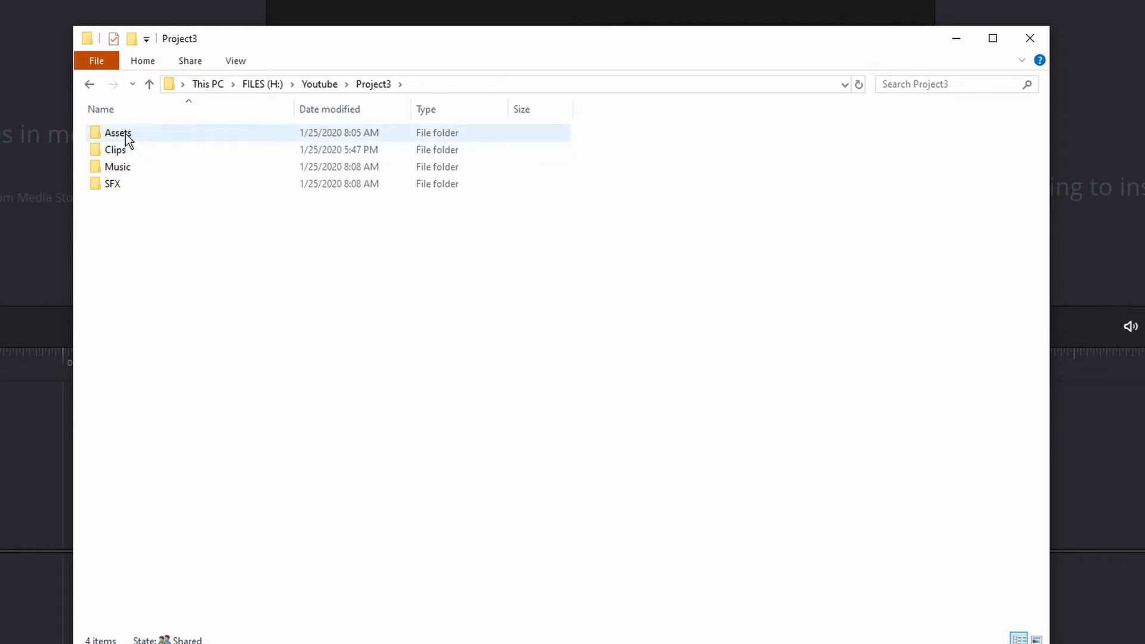
{"action": "double_click", "coordinate": [125, 133]}
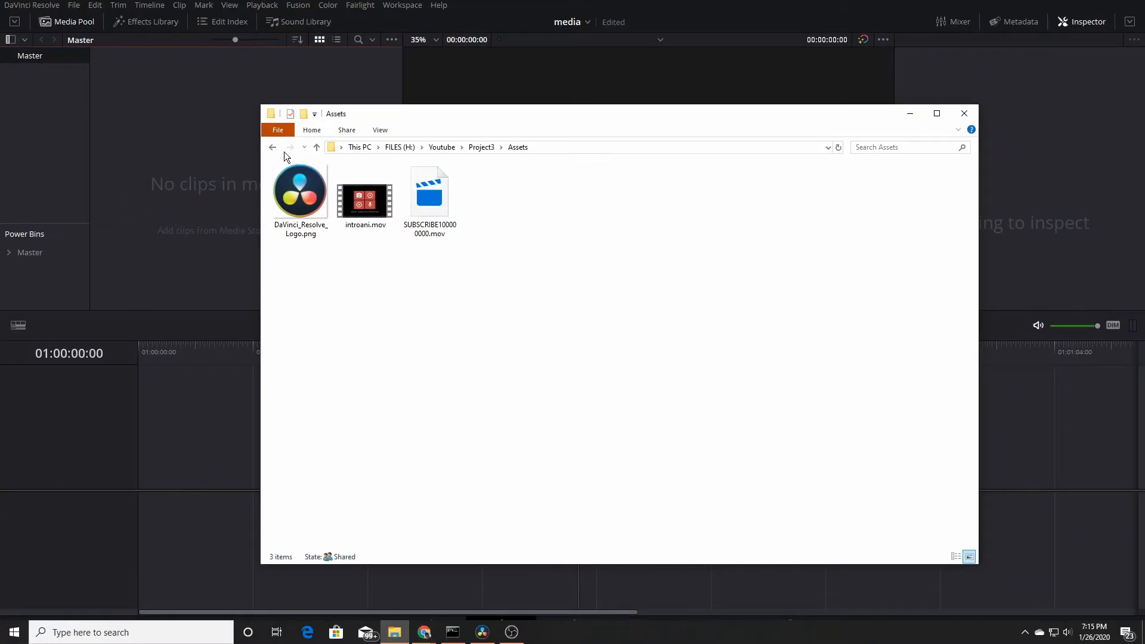
{"action": "left_click", "coordinate": [89, 83]}
{"action": "double_click", "coordinate": [100, 147]}
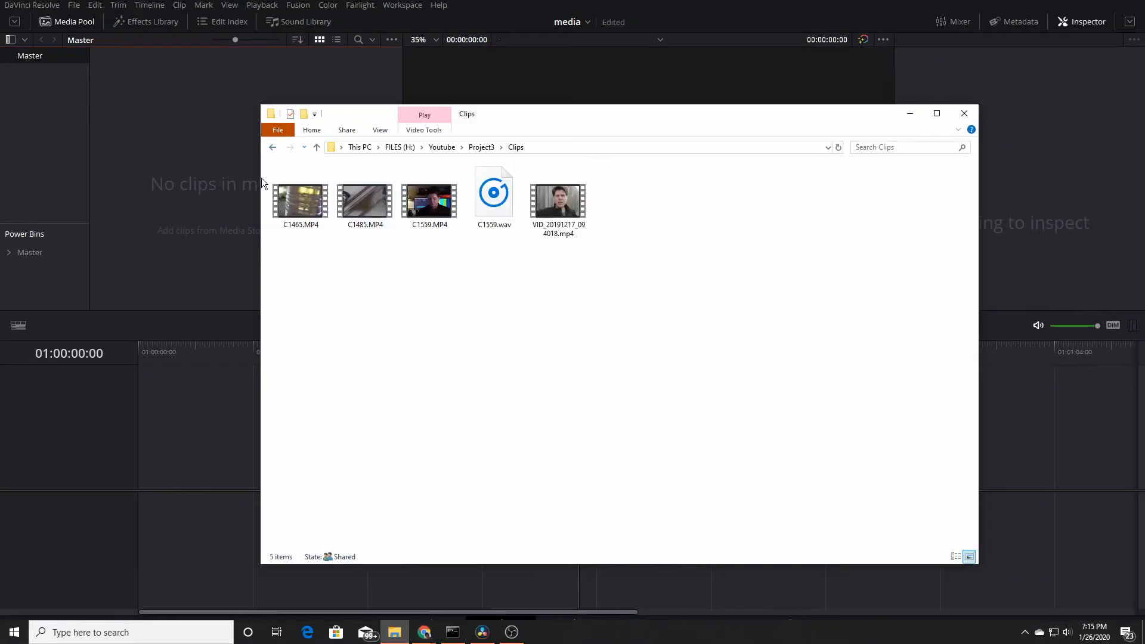
{"action": "left_click", "coordinate": [272, 146]}
{"action": "double_click", "coordinate": [295, 216]}
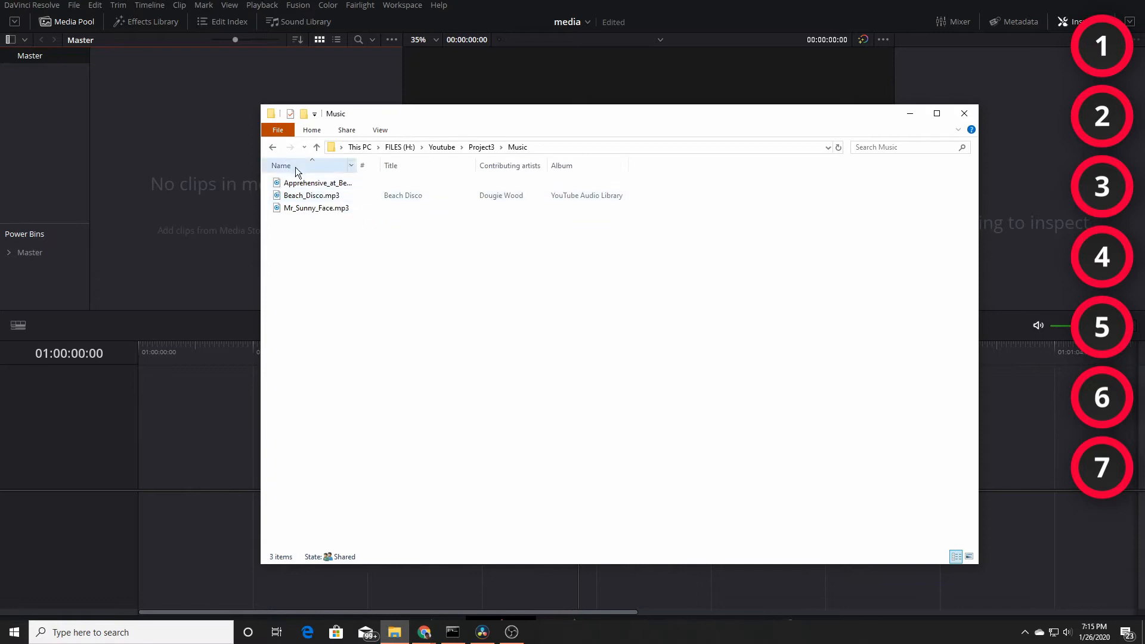
{"action": "left_click", "coordinate": [272, 147]}
{"action": "double_click", "coordinate": [293, 218]}
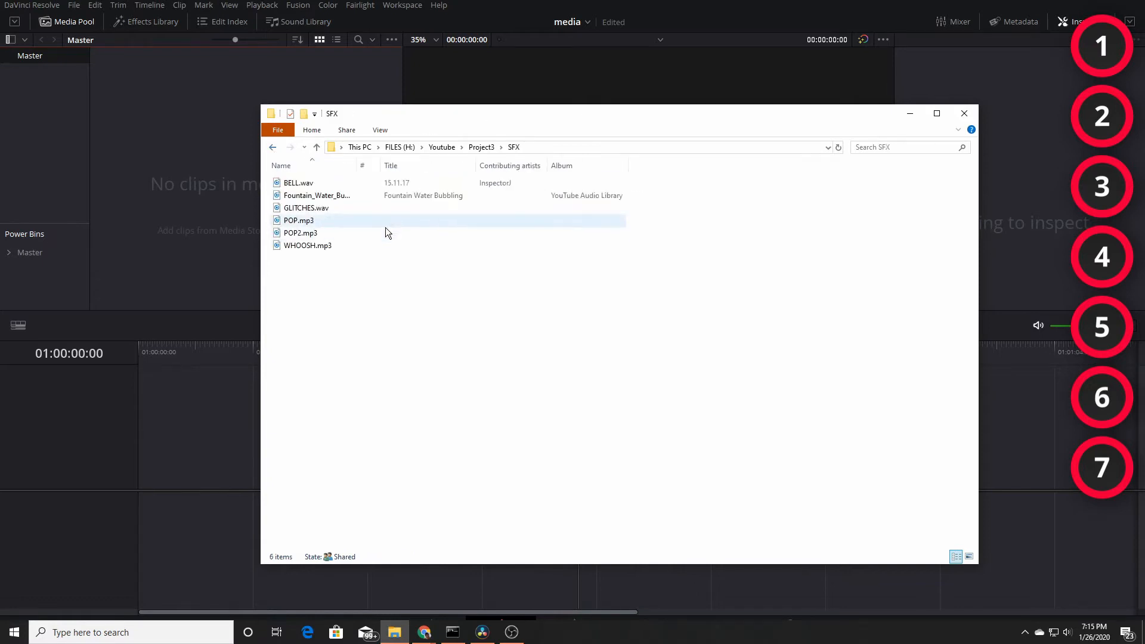
{"action": "left_click", "coordinate": [273, 147]}
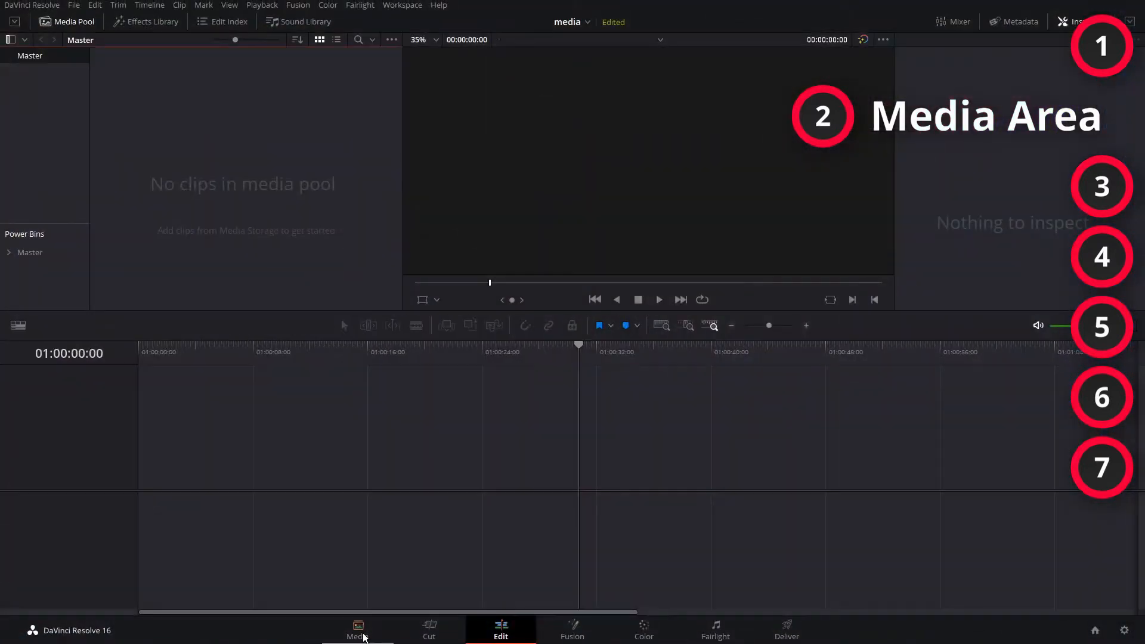
- Open the Media page and add the H:\Youtube folder to Favorites, then open that favorite
{"action": "left_click", "coordinate": [359, 631]}
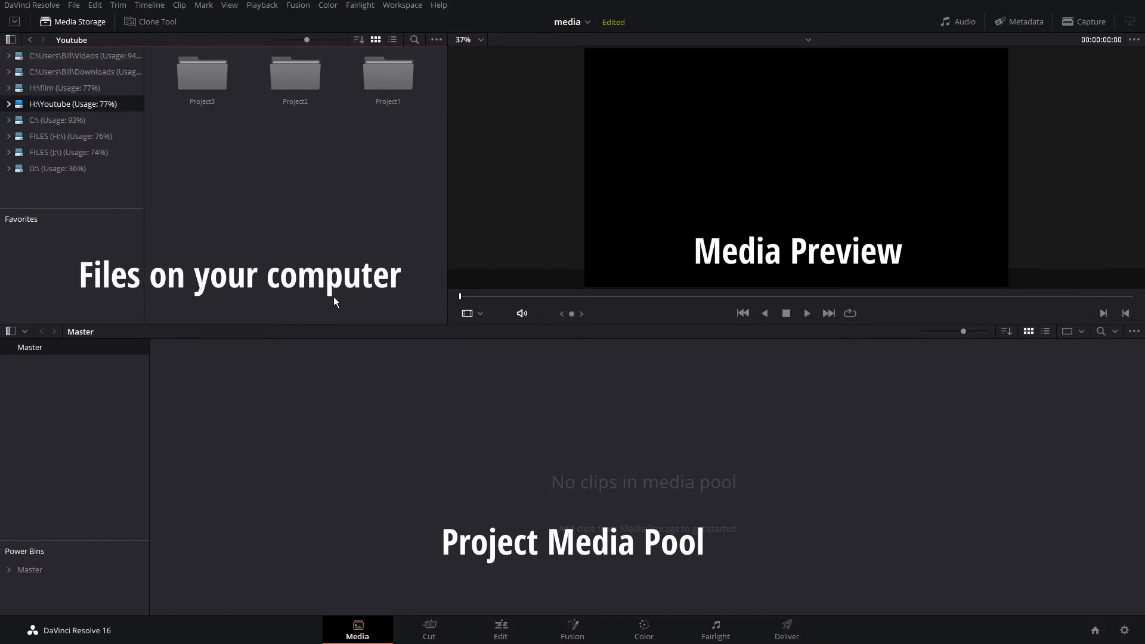
{"action": "right_click", "coordinate": [59, 105]}
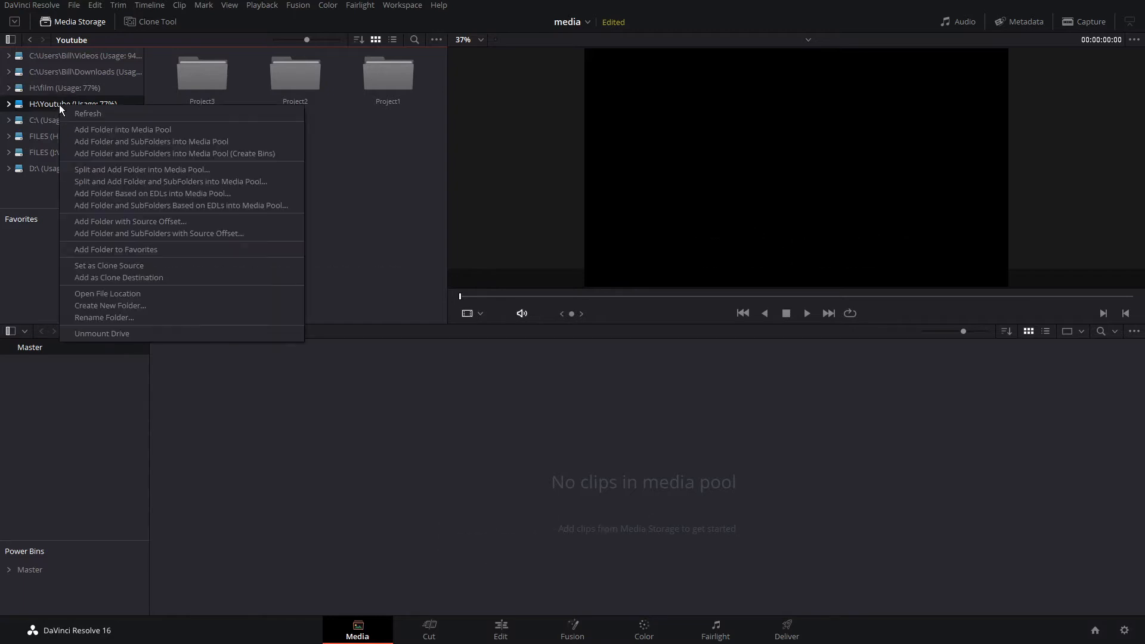
{"action": "left_click", "coordinate": [120, 249]}
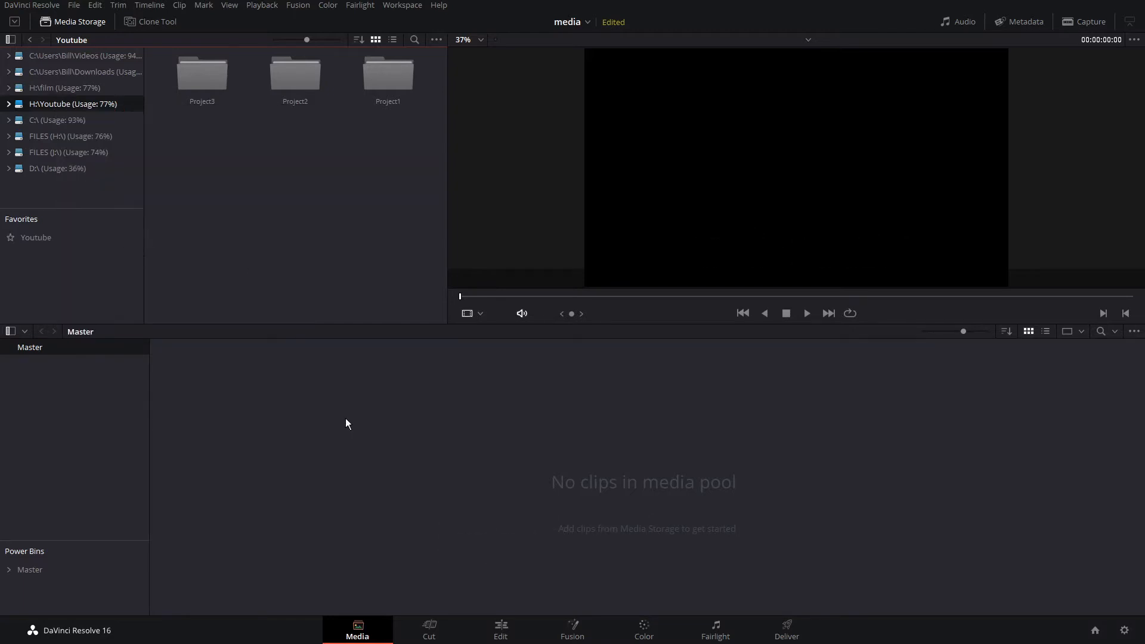
{"action": "left_click", "coordinate": [41, 240]}
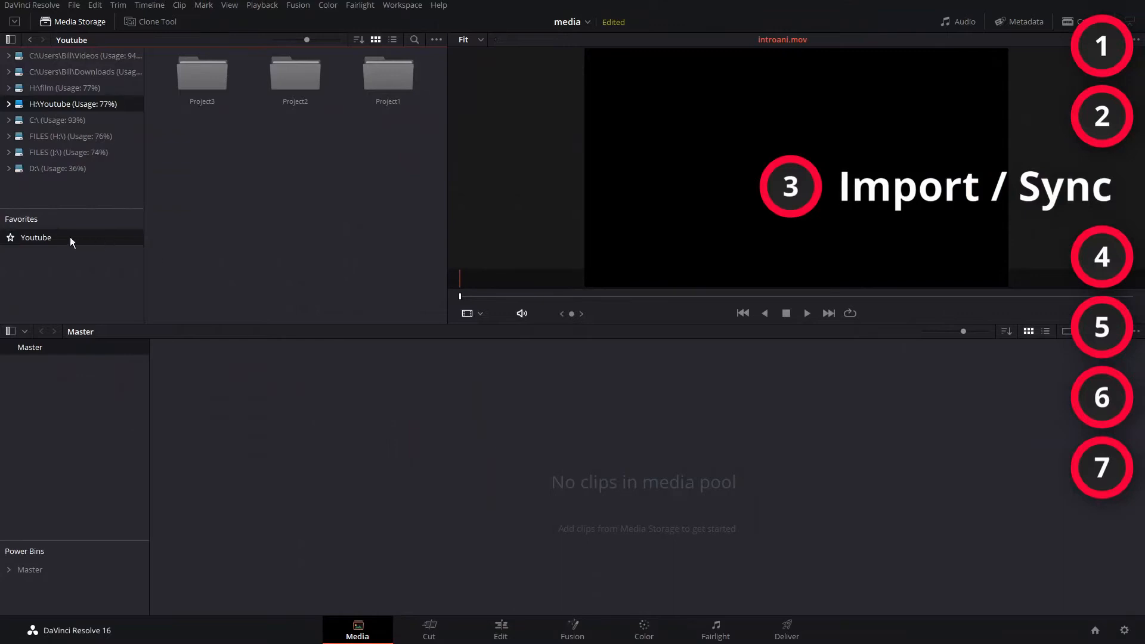
- Import C1559.MP4 from Project3's Clips folder into the media pool without changing the frame rate
{"action": "double_click", "coordinate": [211, 87]}
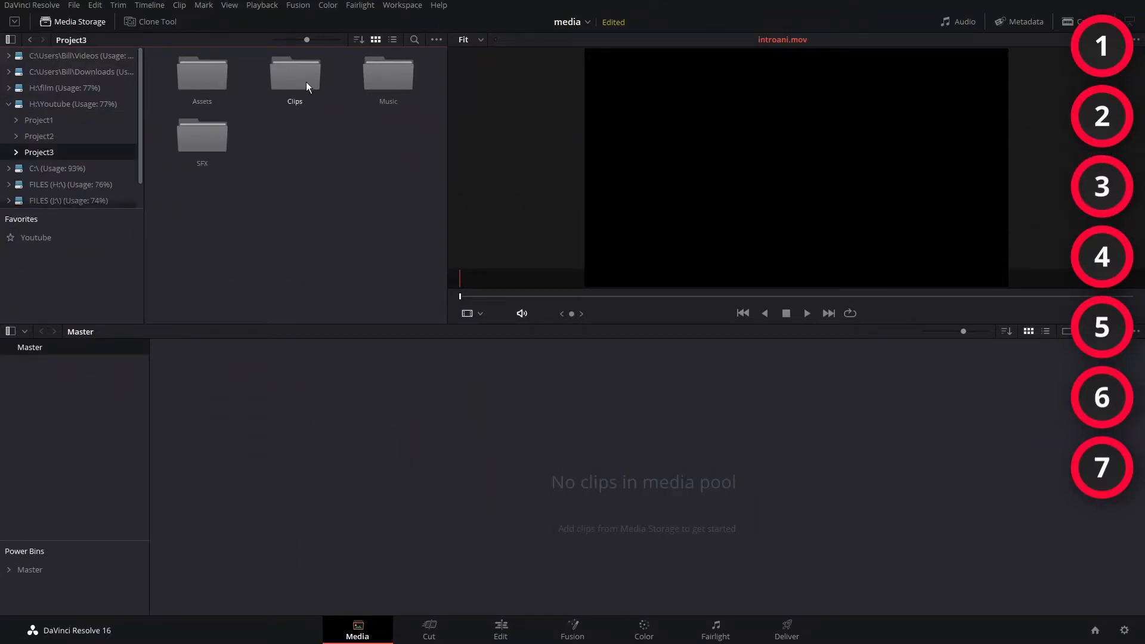
{"action": "double_click", "coordinate": [292, 87]}
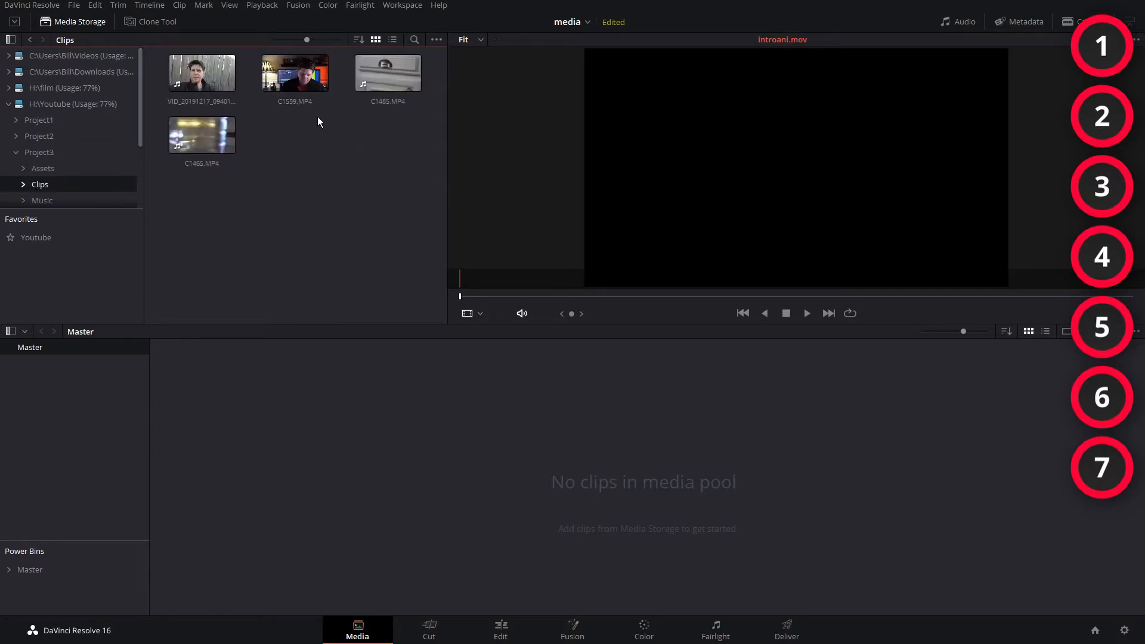
{"action": "left_click", "coordinate": [303, 90]}
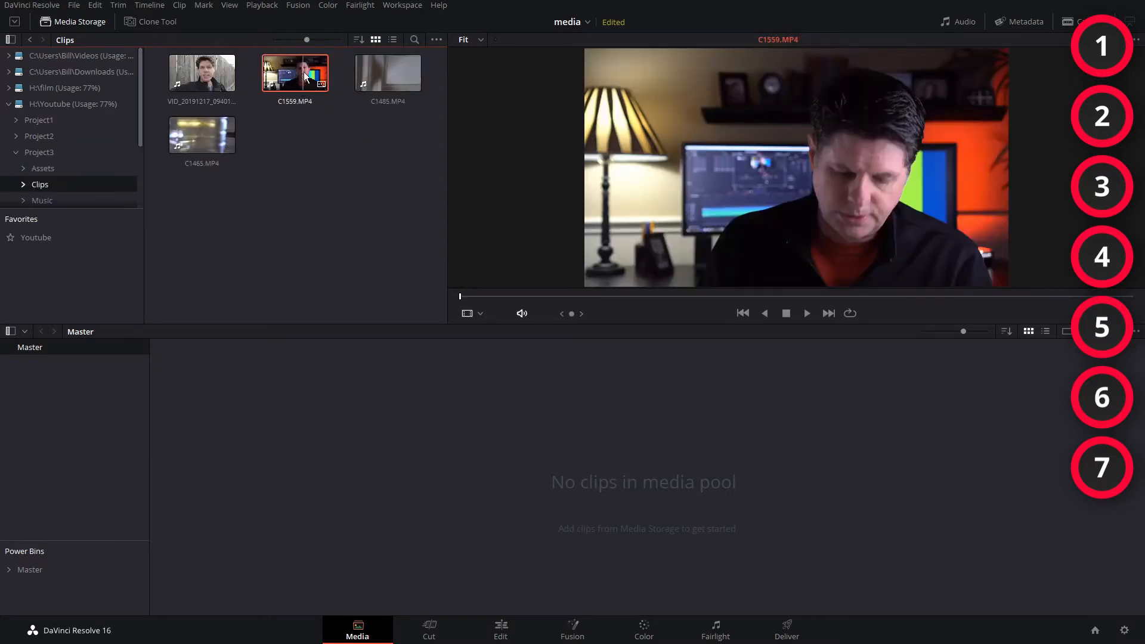
{"action": "left_click_drag", "start_coordinate": [308, 71], "coordinate": [399, 475]}
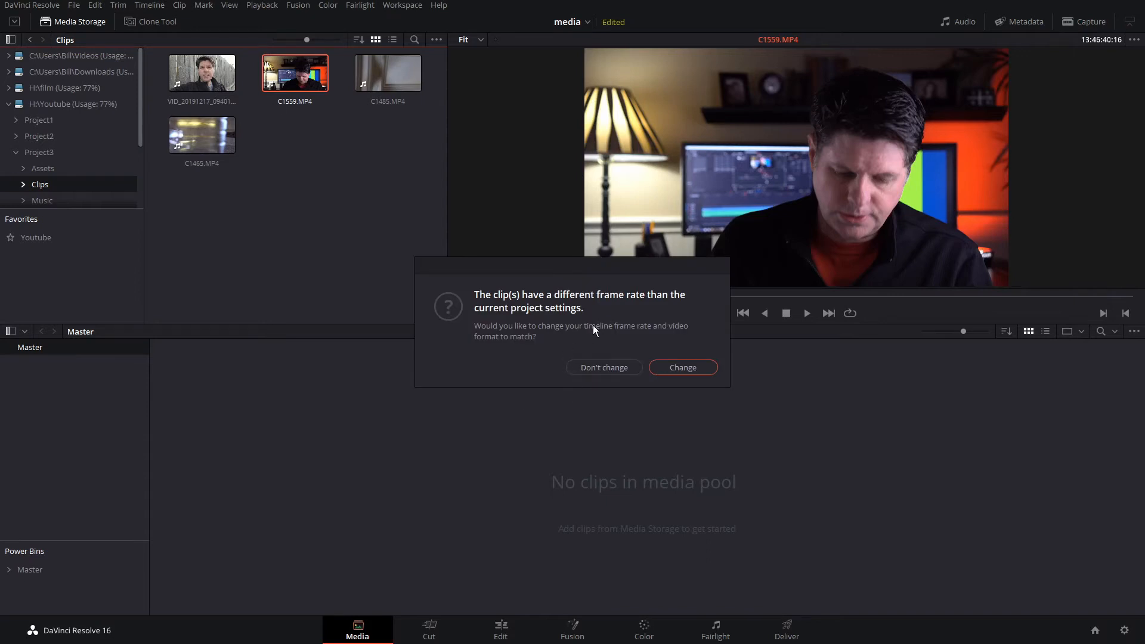
{"action": "left_click", "coordinate": [604, 366]}
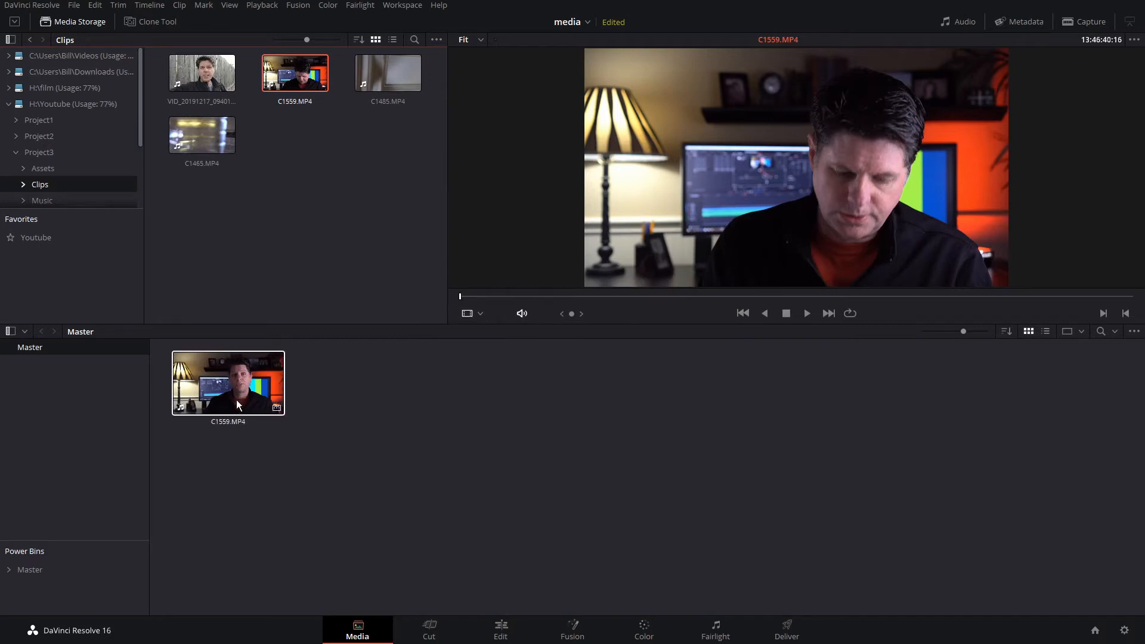
- Switch to the Edit page and back, then delete the C1559.MP4 clip from the media pool
{"action": "left_click", "coordinate": [501, 631]}
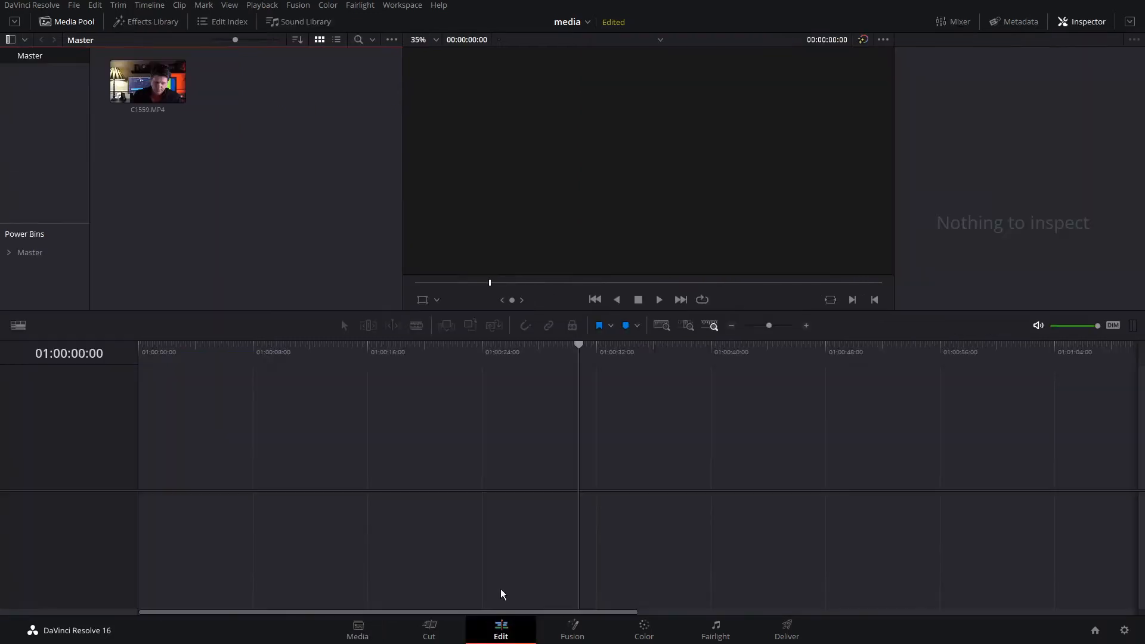
{"action": "left_click", "coordinate": [365, 631]}
{"action": "left_click", "coordinate": [242, 390]}
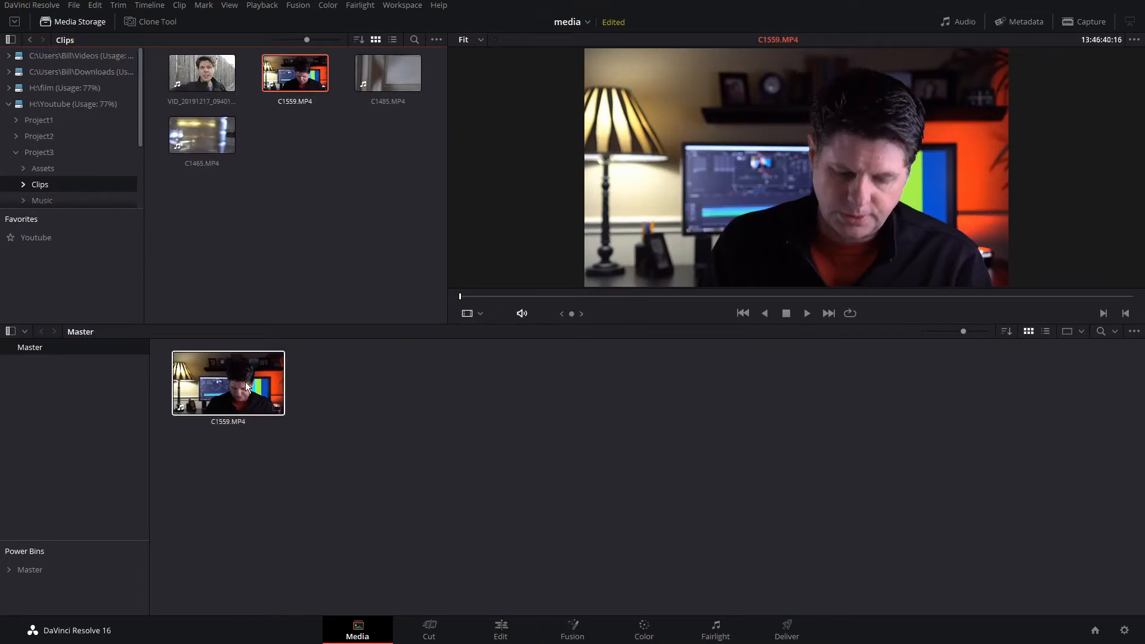
{"action": "key", "text": "Delete"}
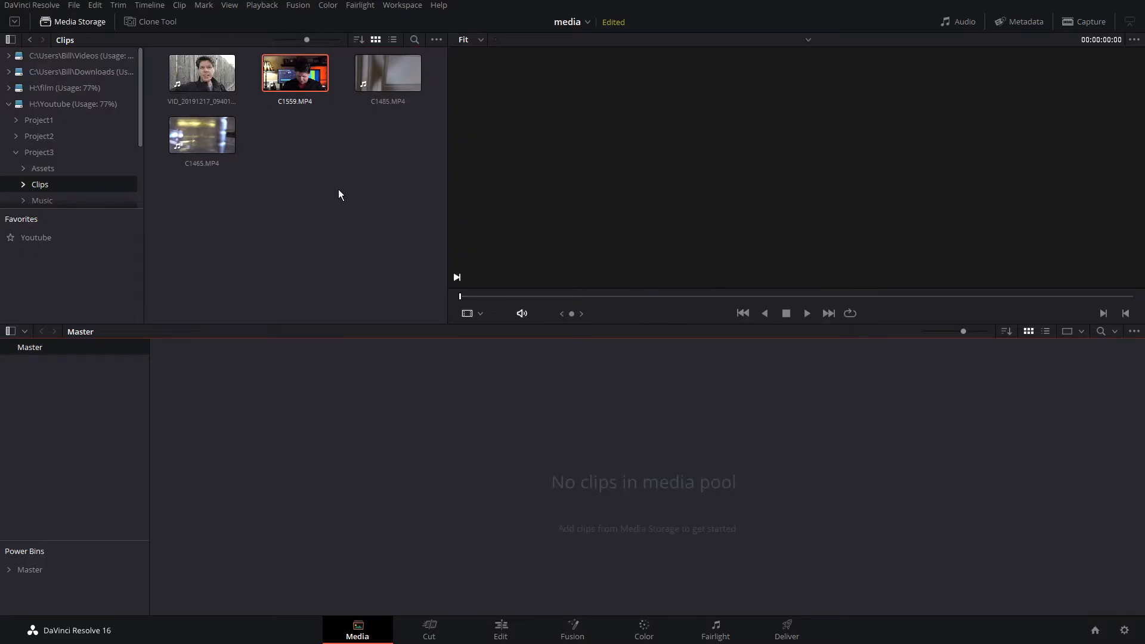
- Try adding all four Project3 folders from Media Storage into the media pool, then undo the import
{"action": "left_click", "coordinate": [40, 153]}
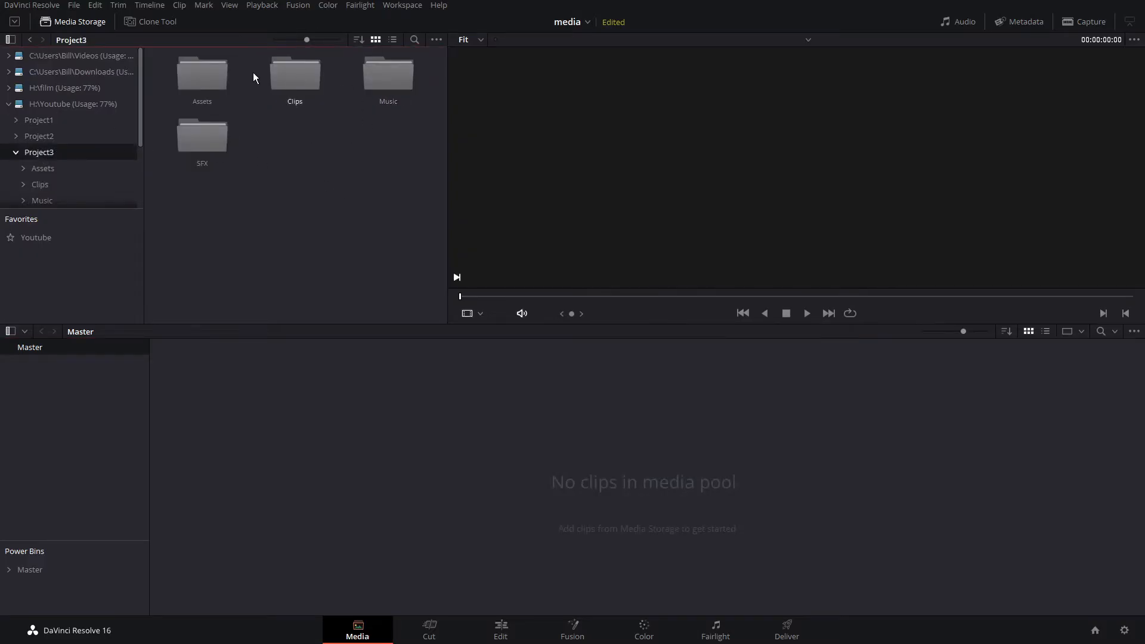
{"action": "left_click_drag", "start_coordinate": [401, 180], "coordinate": [209, 73]}
{"action": "left_click_drag", "start_coordinate": [290, 74], "coordinate": [420, 430]}
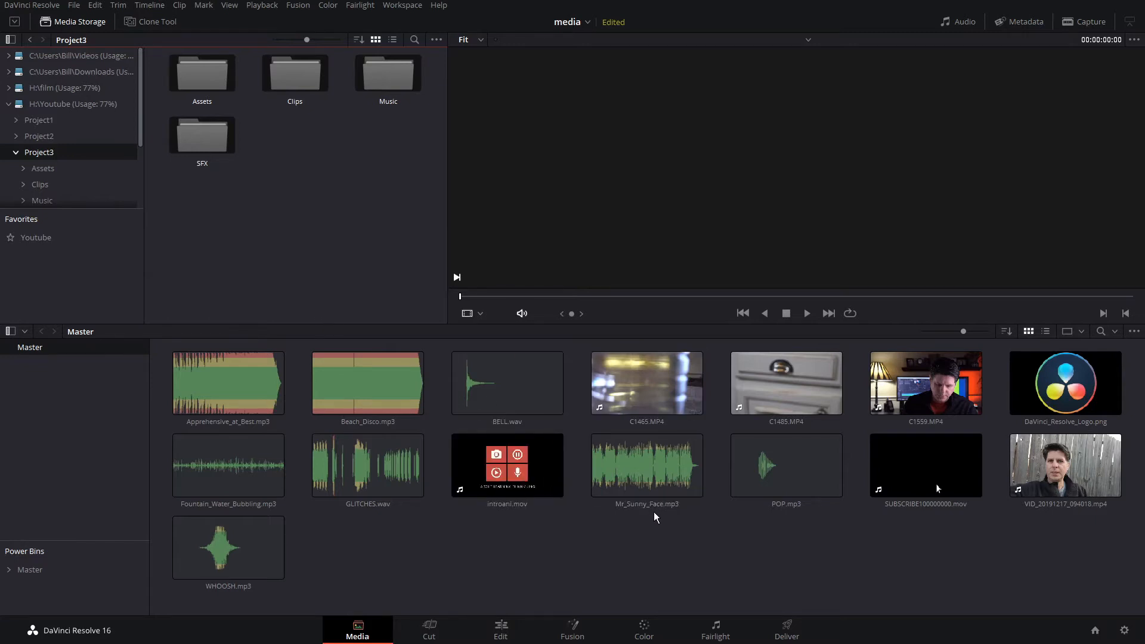
{"action": "key", "text": "ctrl+z"}
- Drag the four Project3 folders from File Explorer into the media pool, keeping the current frame rate
{"action": "key", "text": "alt+Tab"}
{"action": "left_click_drag", "start_coordinate": [725, 197], "coordinate": [397, 440]}
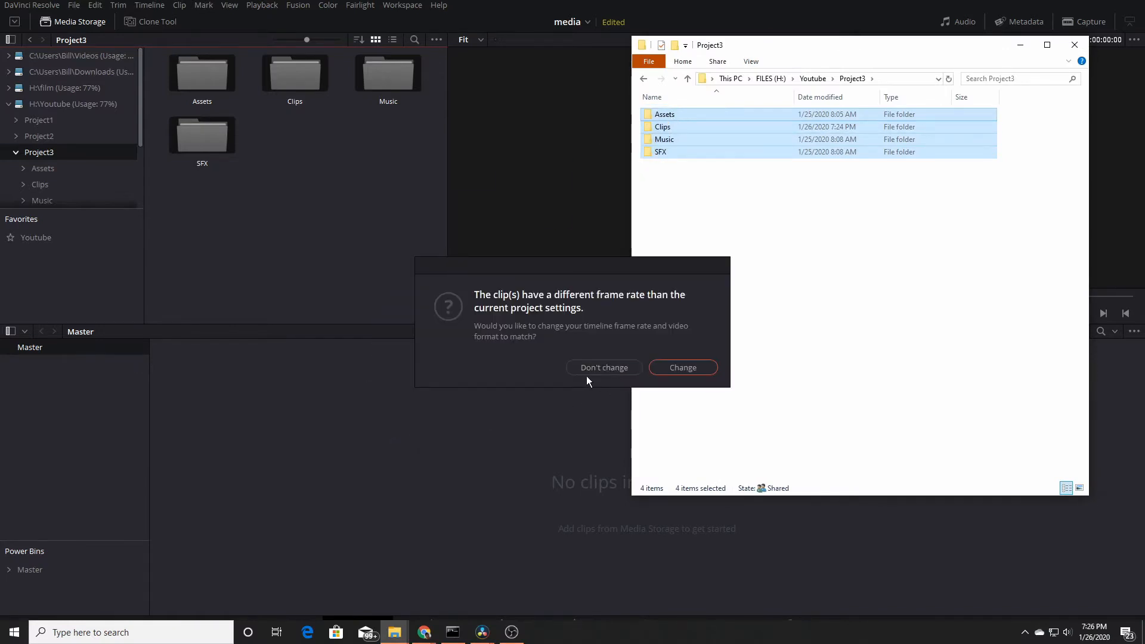
{"action": "left_click", "coordinate": [602, 368]}
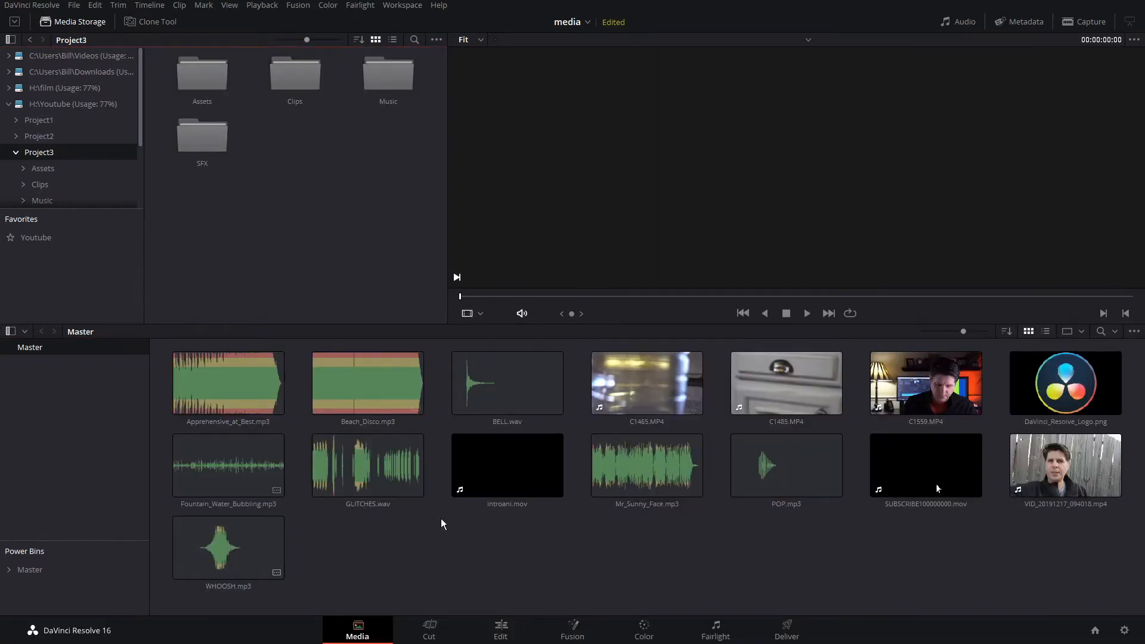
- Select and delete all clips in the media pool
{"action": "left_click", "coordinate": [551, 545]}
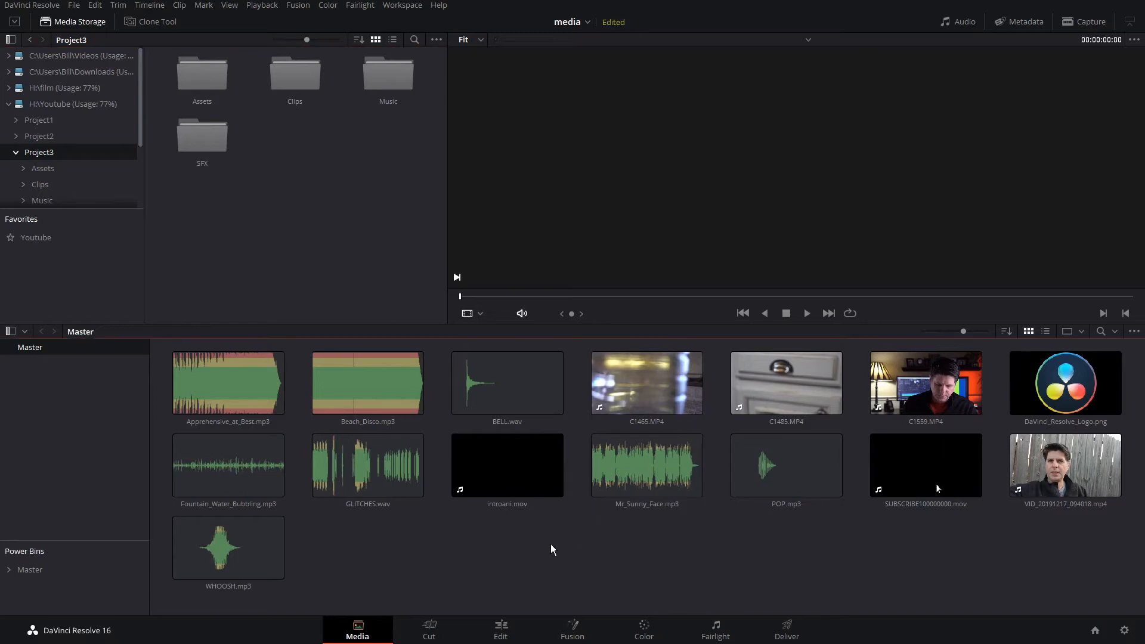
{"action": "key", "text": "ctrl+a"}
{"action": "key", "text": "Delete"}
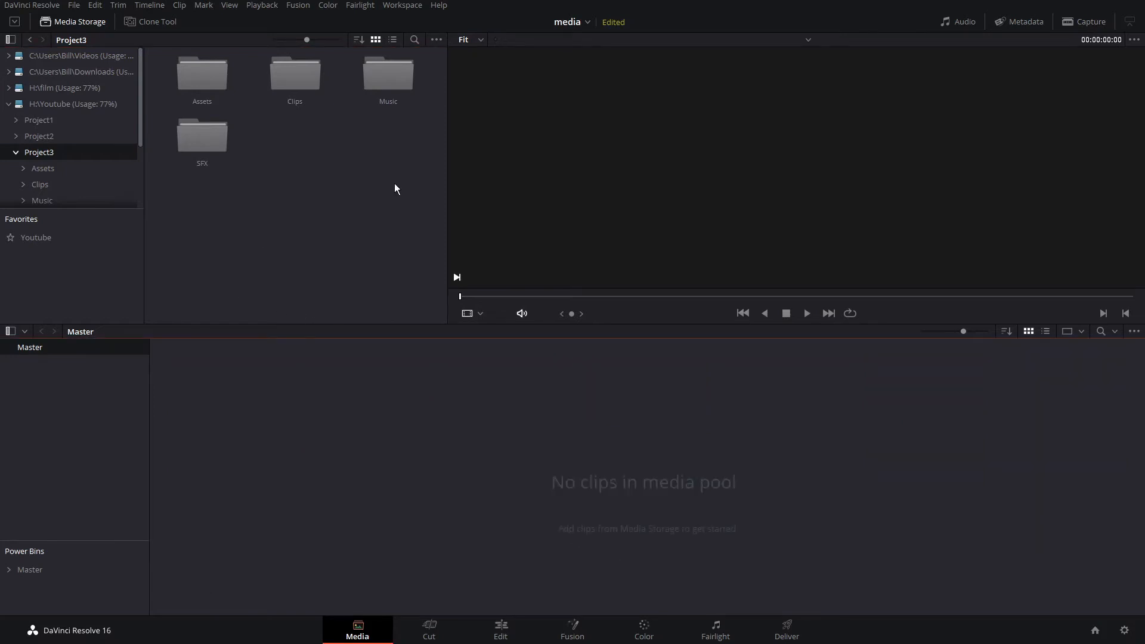
- Drag the Assets, Clips, Music and SFX folders from Media Storage onto the Master bin to create matching bins
{"action": "left_click_drag", "start_coordinate": [419, 206], "coordinate": [170, 55]}
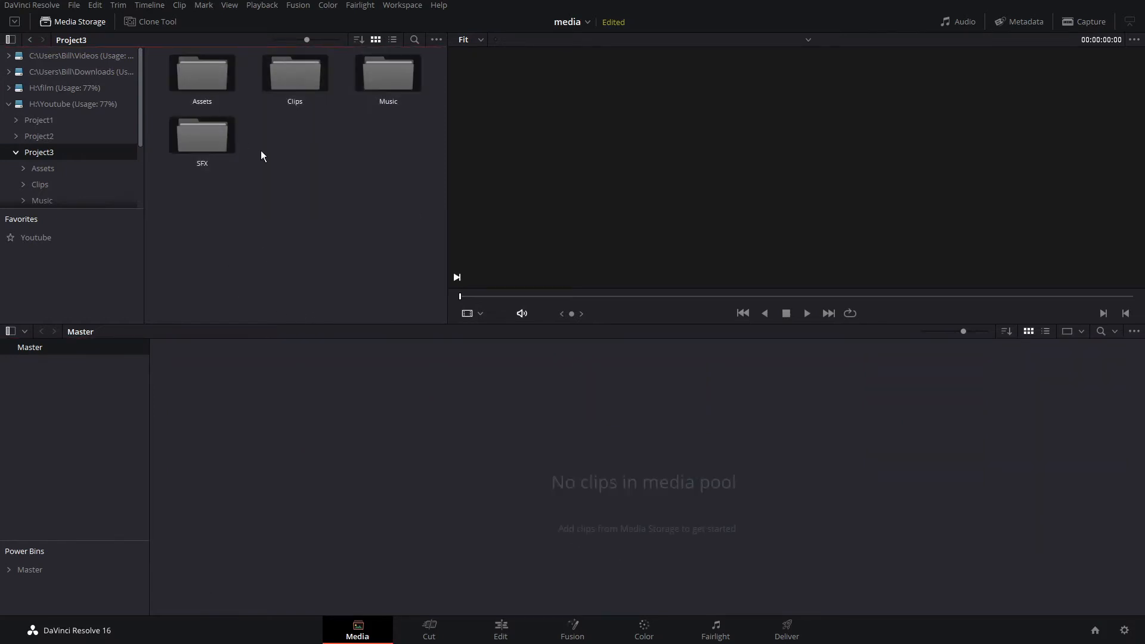
{"action": "left_click_drag", "start_coordinate": [223, 98], "coordinate": [34, 347]}
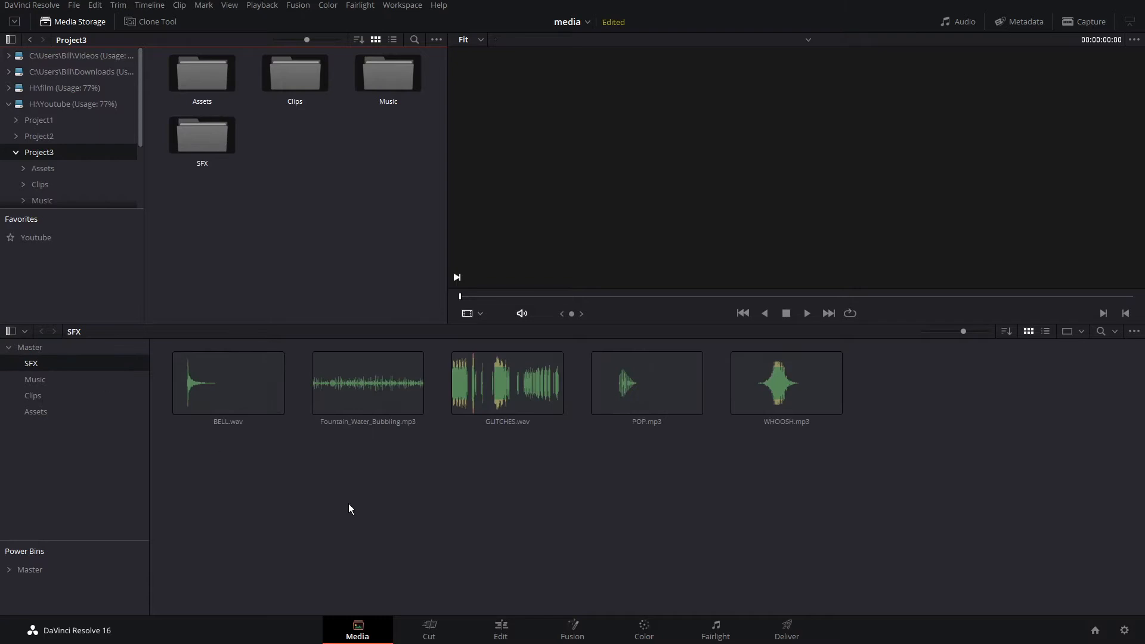
- Browse the Music, Clips and Assets bins, then return to the Master bin
{"action": "left_click", "coordinate": [33, 379]}
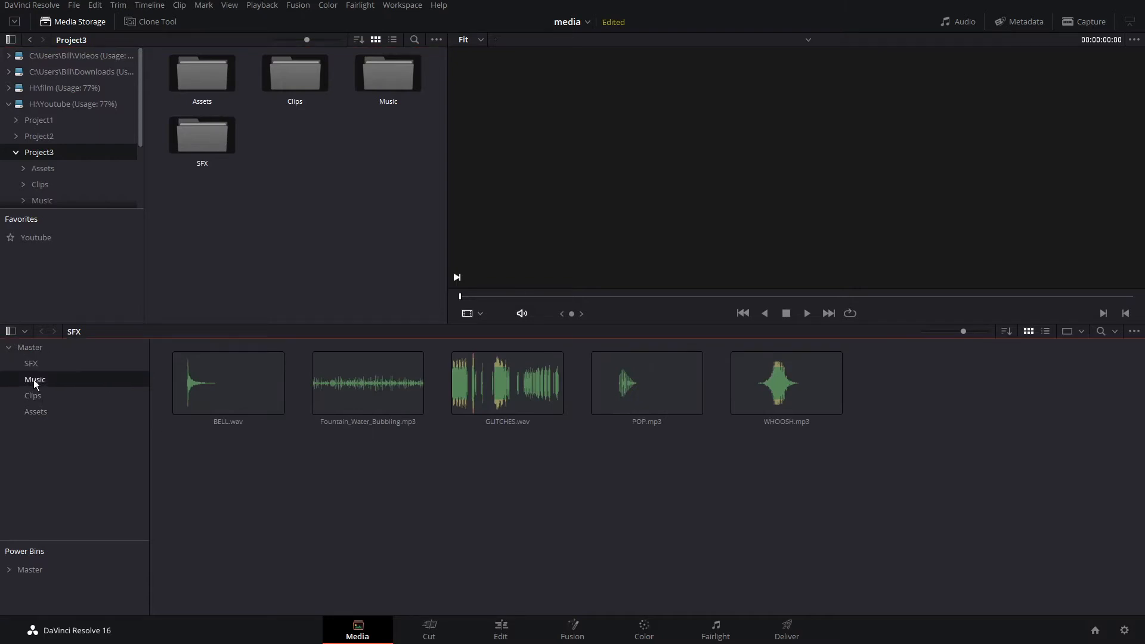
{"action": "left_click", "coordinate": [39, 396]}
{"action": "left_click", "coordinate": [39, 411]}
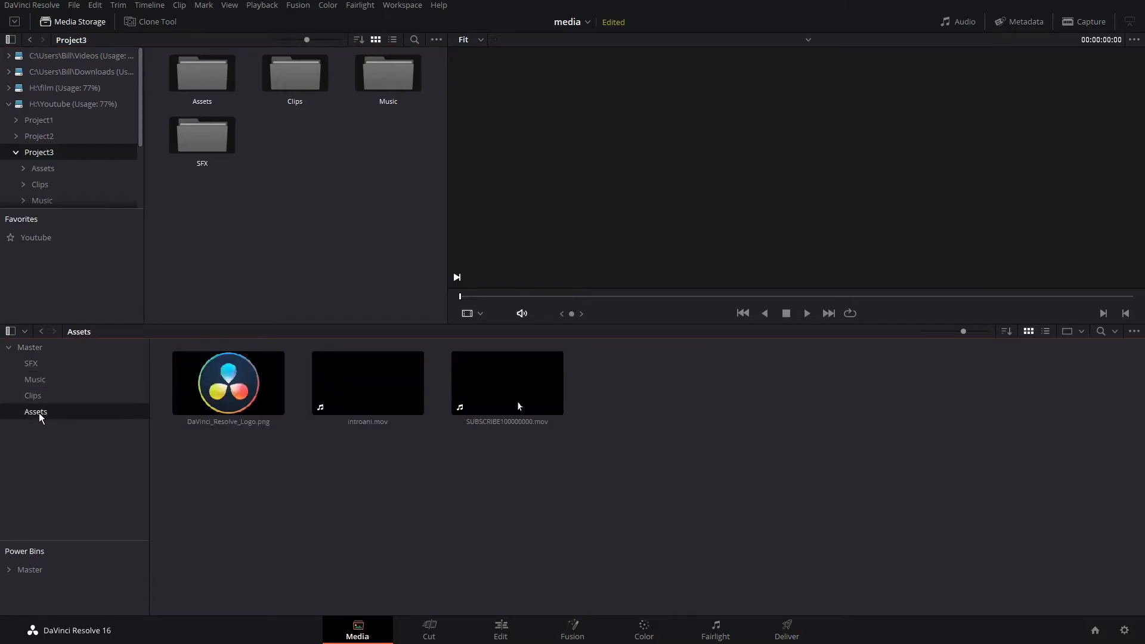
{"action": "left_click", "coordinate": [519, 406]}
{"action": "left_click", "coordinate": [31, 347]}
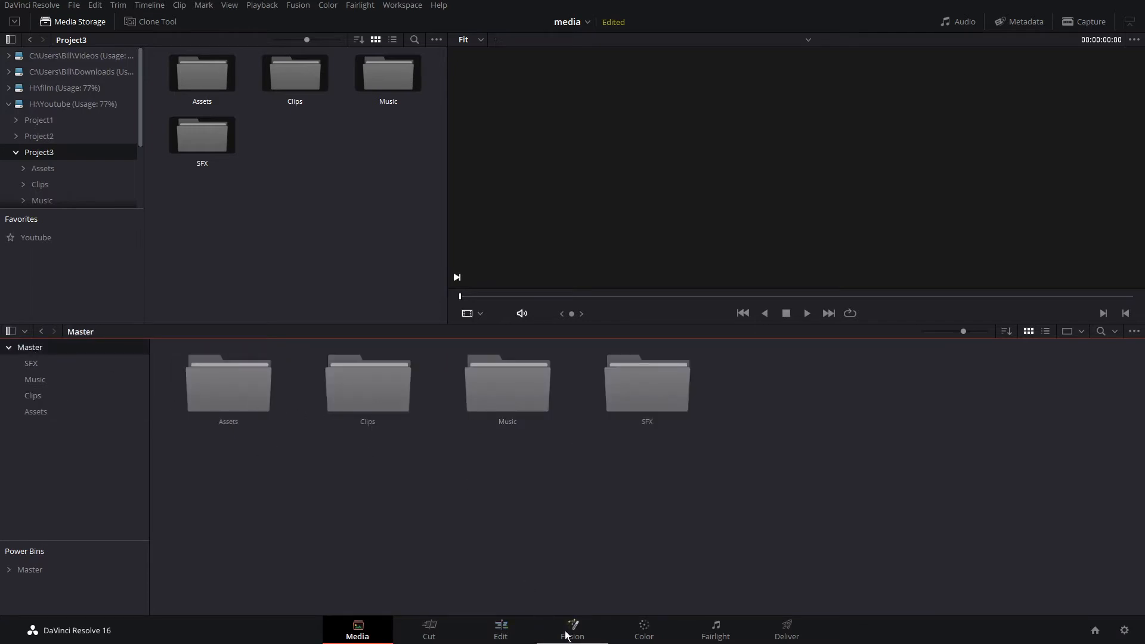
- View the new bins on the Edit page, then return to the Media page
{"action": "left_click", "coordinate": [507, 632]}
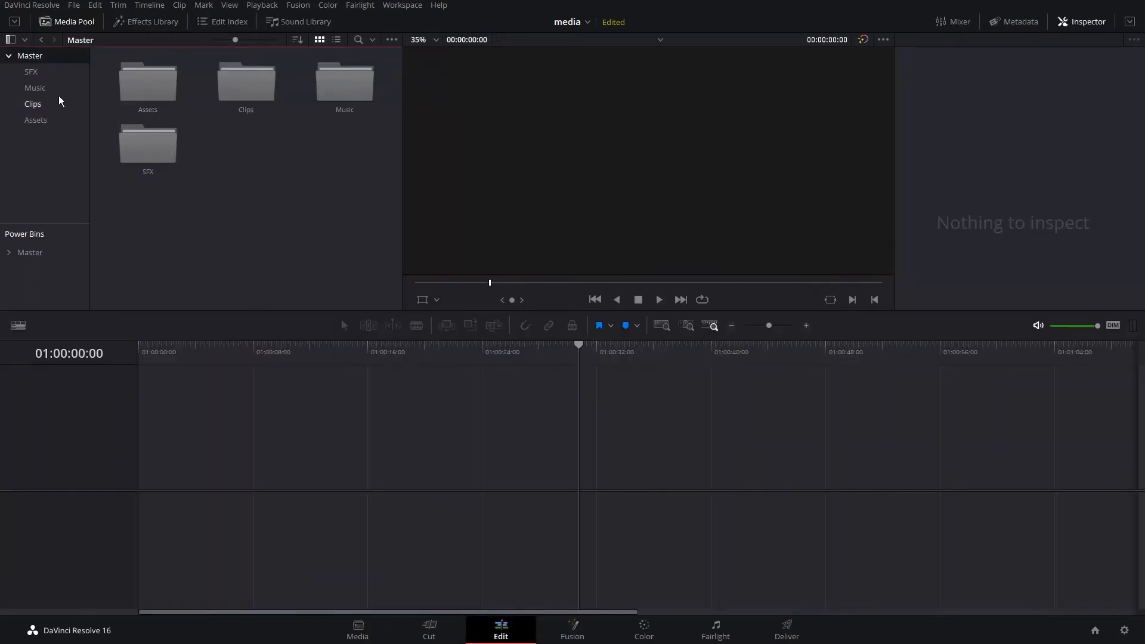
{"action": "left_click", "coordinate": [358, 631]}
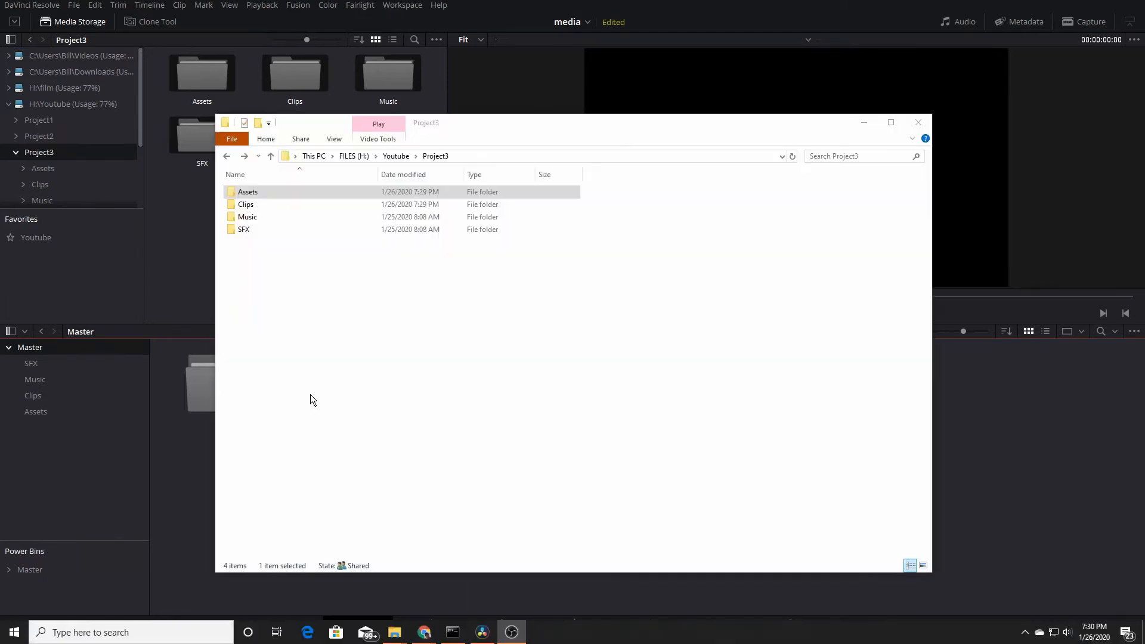
- Browse Project3's Assets folder and its characters subfolder in File Explorer
{"action": "double_click", "coordinate": [259, 194]}
{"action": "double_click", "coordinate": [260, 227]}
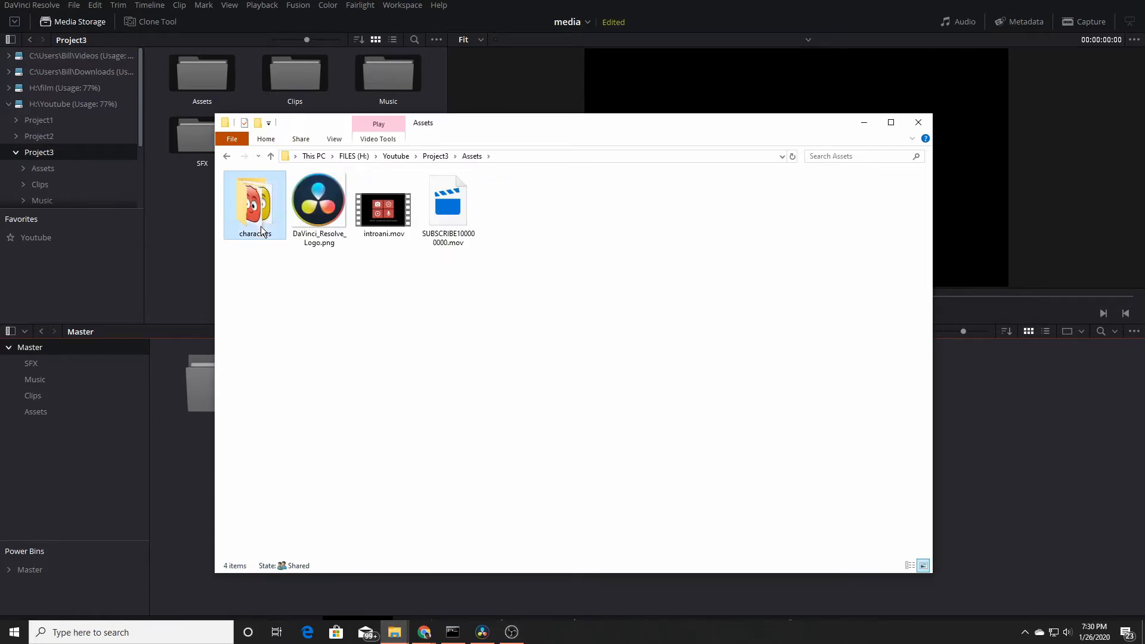
{"action": "left_click", "coordinate": [480, 234]}
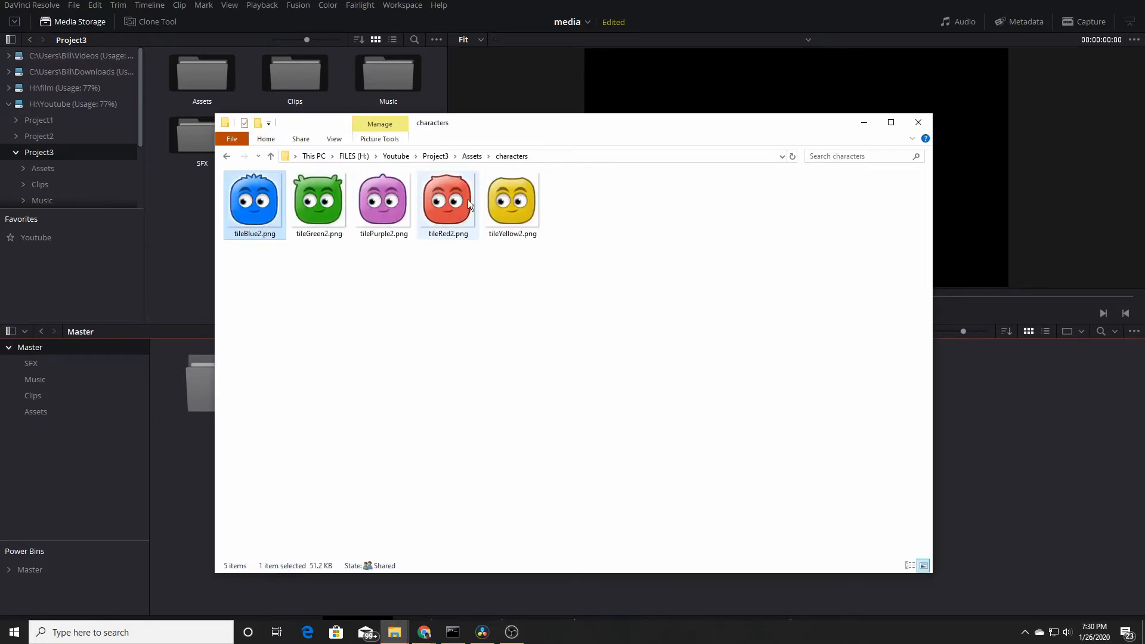
{"action": "left_click", "coordinate": [440, 157]}
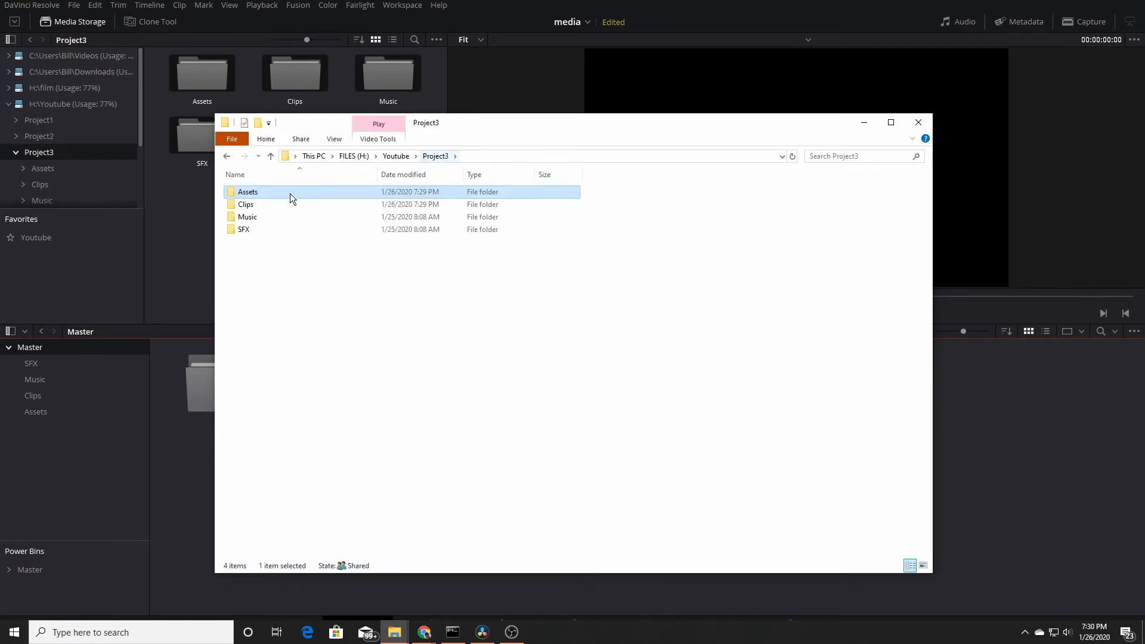
- Open the Clips folder in File Explorer to view its video files, then close the window
{"action": "double_click", "coordinate": [247, 205]}
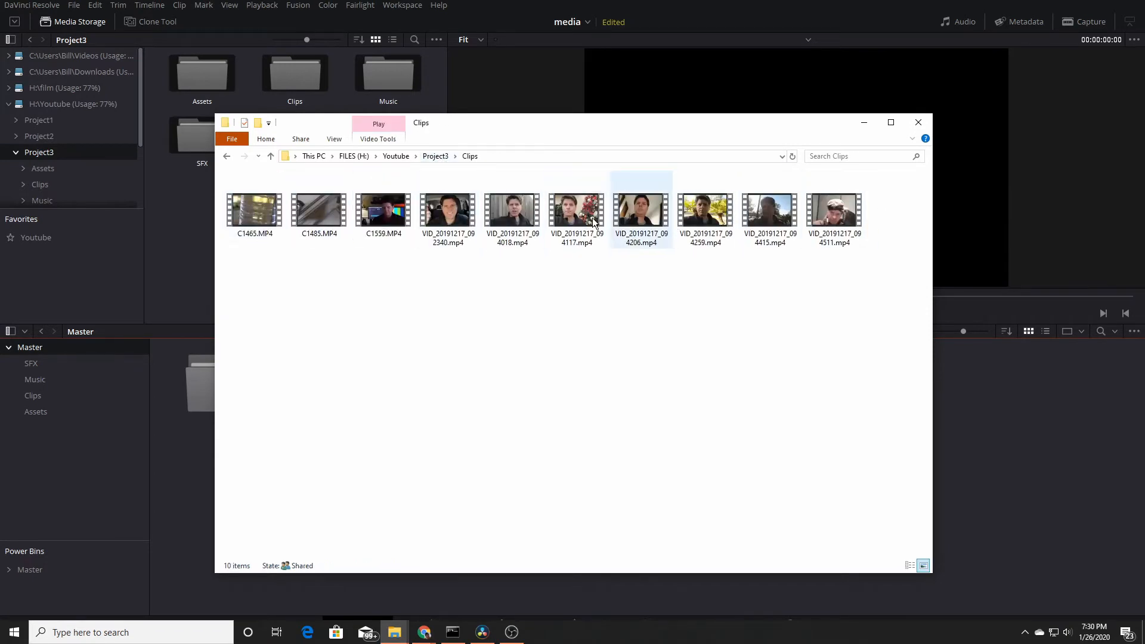
{"action": "left_click", "coordinate": [918, 124]}
- Go to Project3 in Media Storage and import the Assets folder into the Master bin again, including its characters subfolder
{"action": "left_click", "coordinate": [37, 238]}
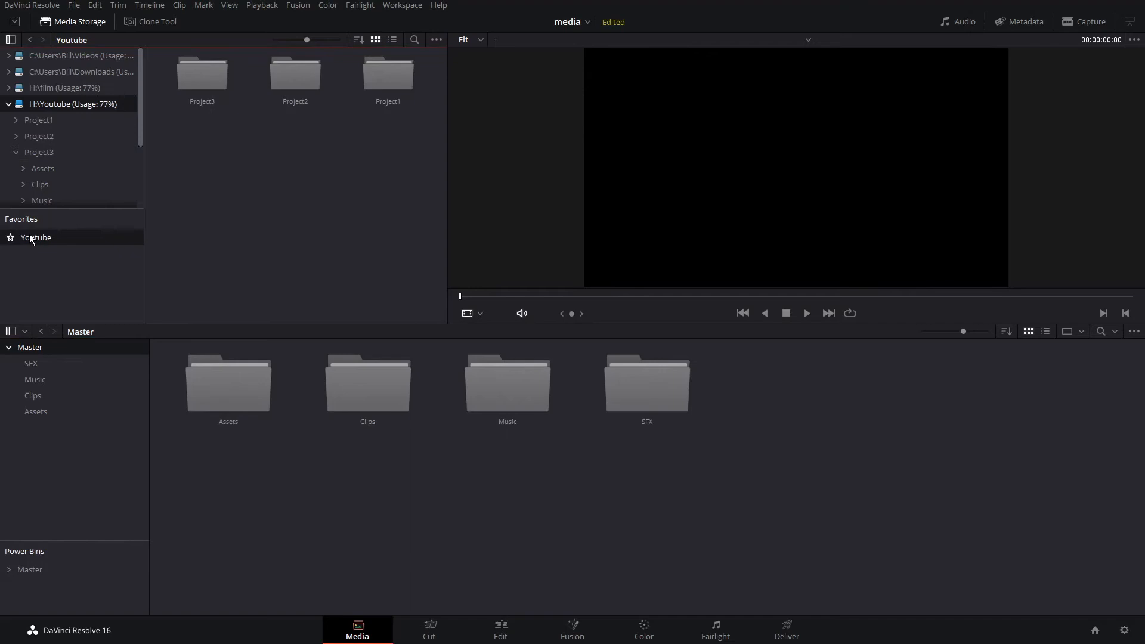
{"action": "double_click", "coordinate": [200, 73]}
{"action": "left_click_drag", "start_coordinate": [408, 182], "coordinate": [209, 73]}
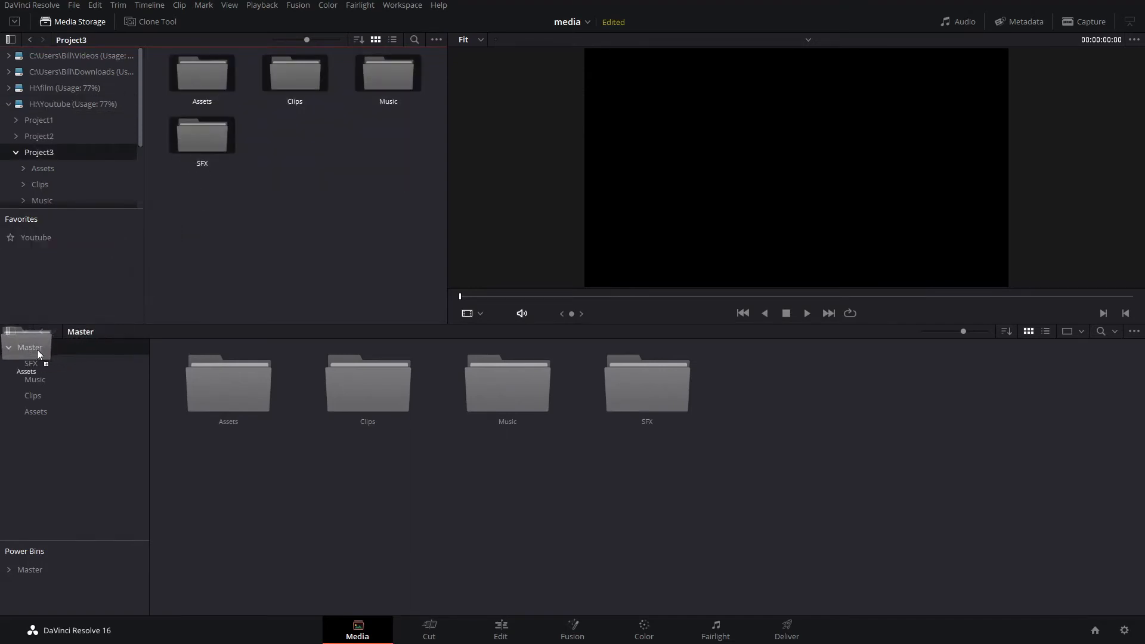
{"action": "left_click_drag", "start_coordinate": [31, 347], "coordinate": [31, 348]}
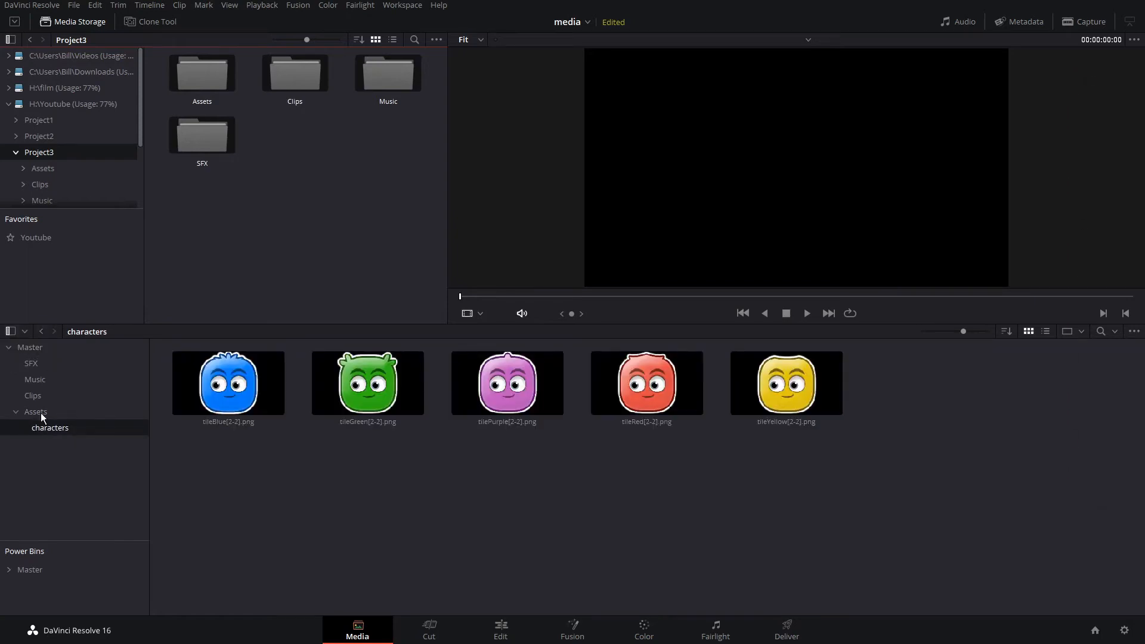
- Open the Clips bin and skim through C1465.MP4 in the viewer
{"action": "left_click", "coordinate": [34, 398]}
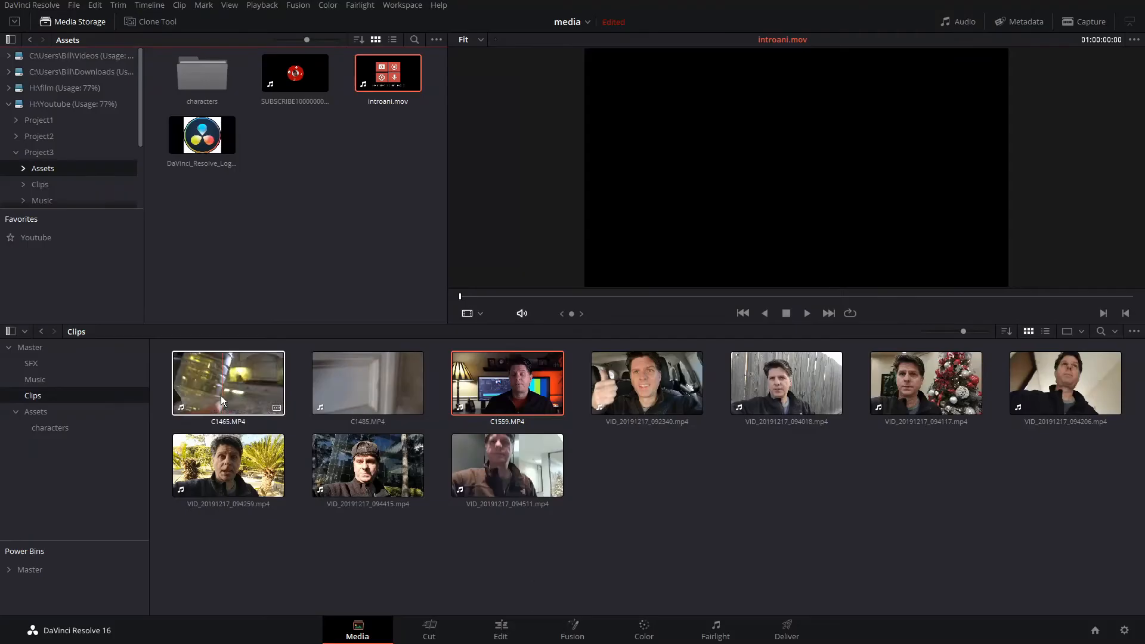
{"action": "left_click", "coordinate": [394, 418]}
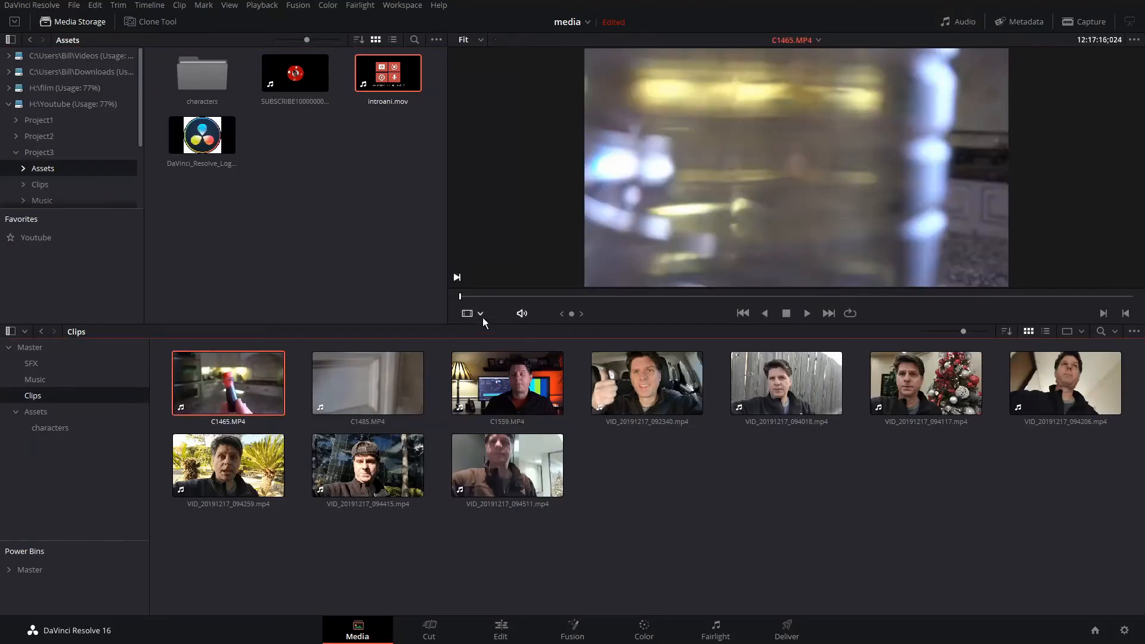
{"action": "left_click_drag", "start_coordinate": [497, 296], "coordinate": [541, 297]}
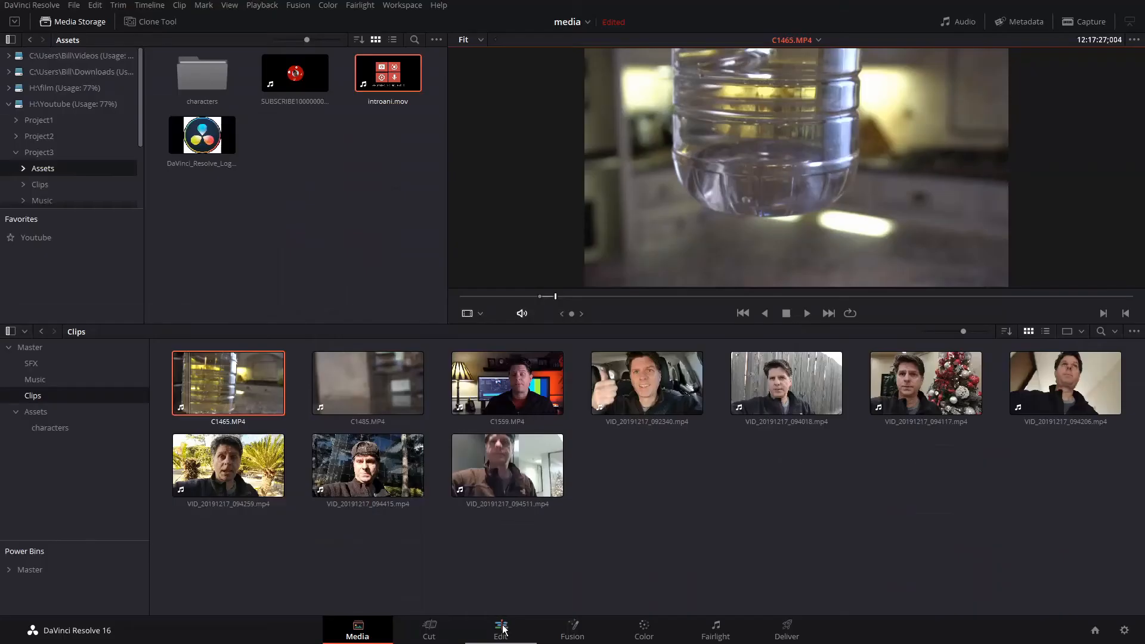
- On the Edit page, add C1465.MP4 to a new timeline and play it, then return to the Media page
{"action": "left_click", "coordinate": [505, 633]}
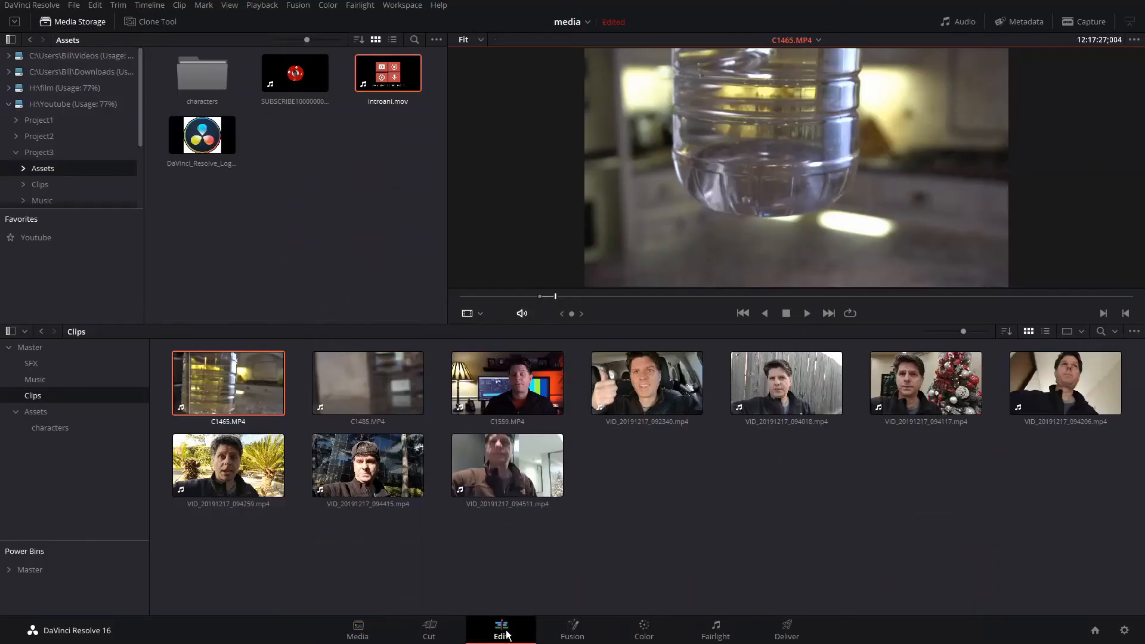
{"action": "left_click_drag", "start_coordinate": [148, 80], "coordinate": [146, 479]}
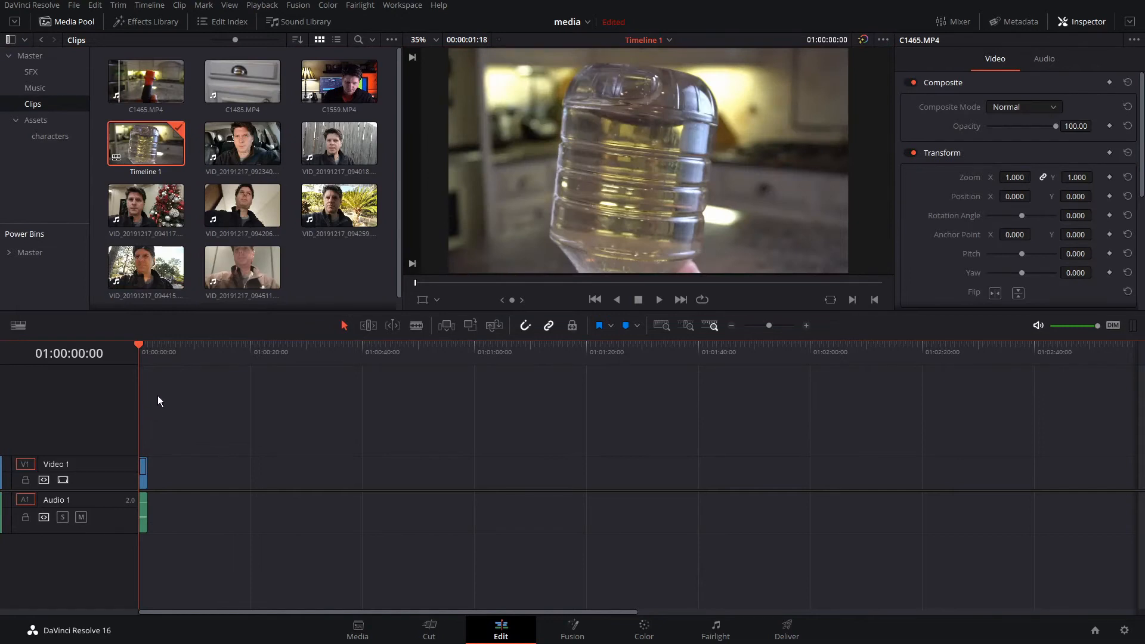
{"action": "key", "text": "space"}
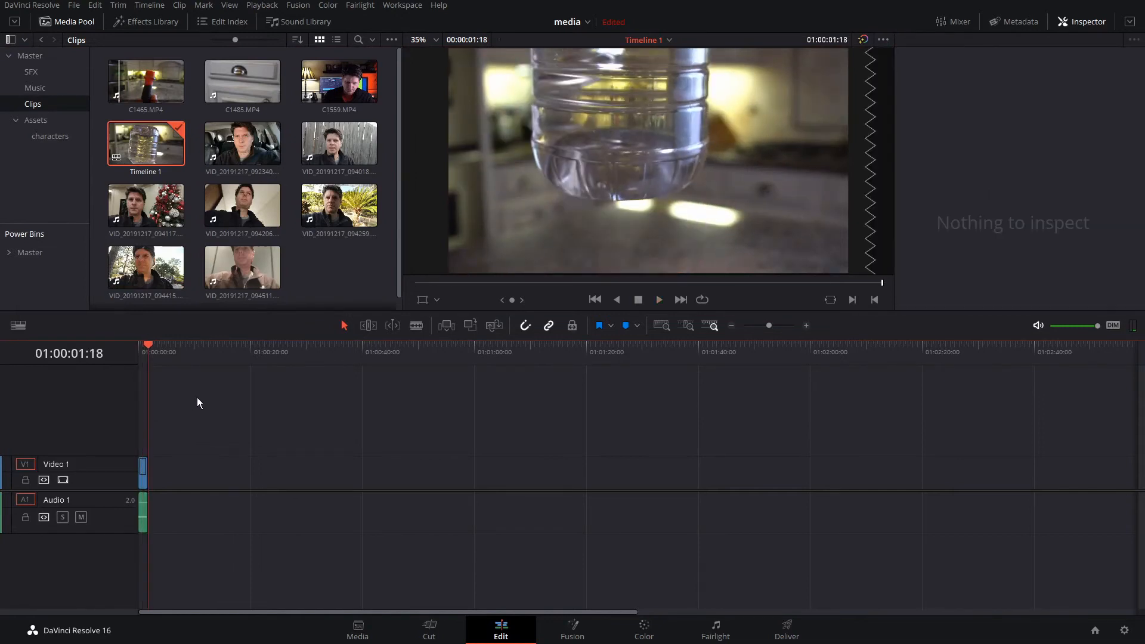
{"action": "left_click", "coordinate": [358, 631]}
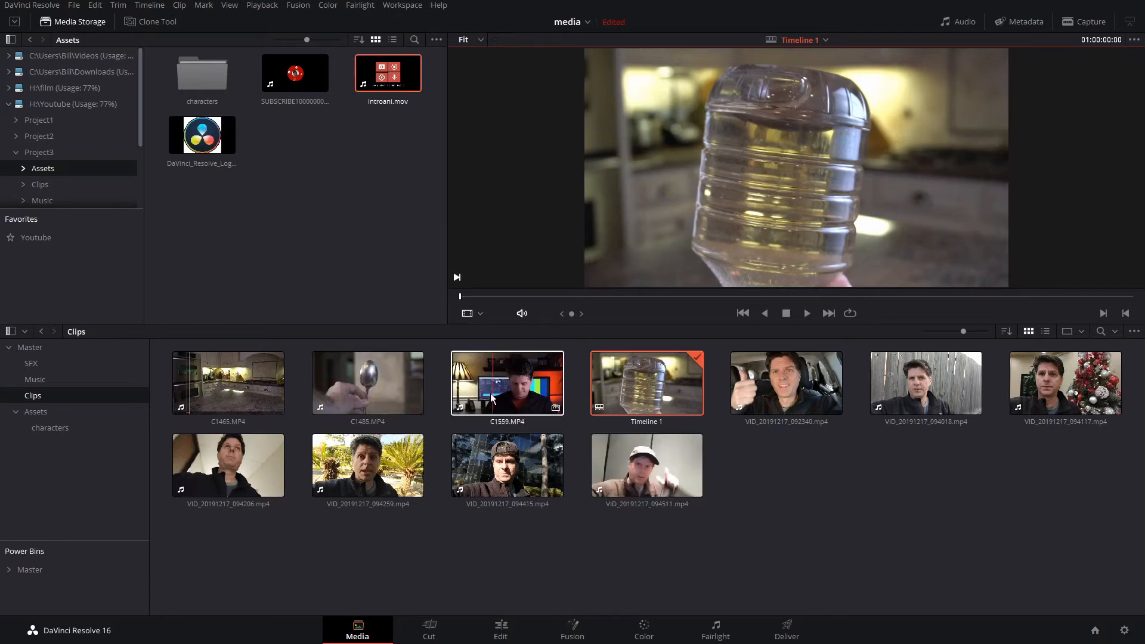
- Load C1559.MP4 in the viewer and turn on Show Full Clip Audio Waveform
{"action": "left_click", "coordinate": [510, 389]}
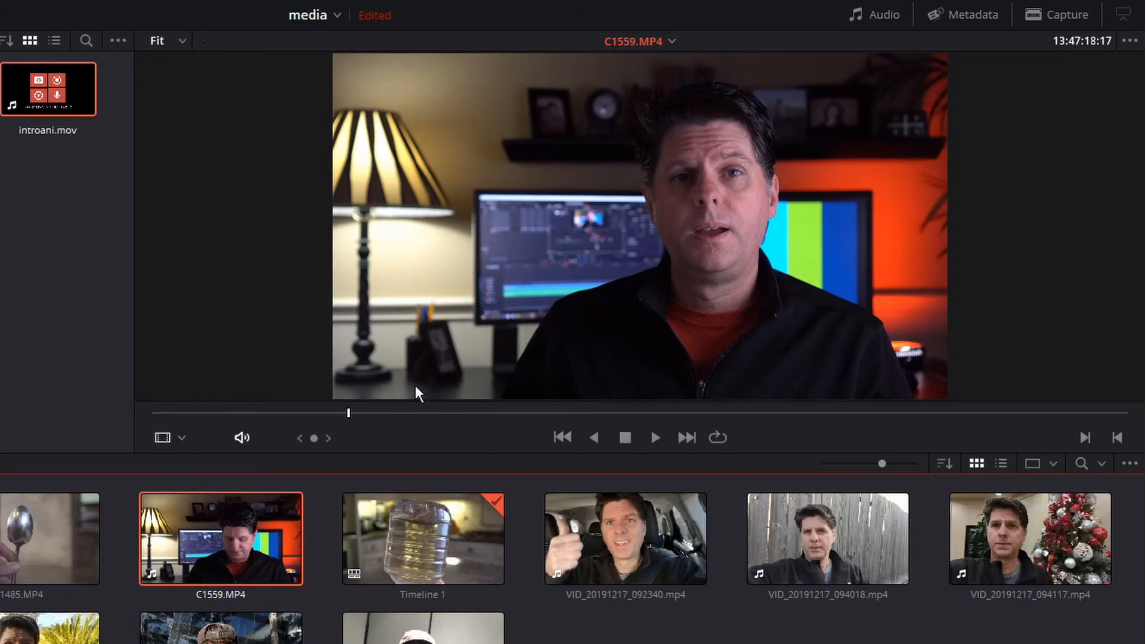
{"action": "left_click", "coordinate": [224, 413]}
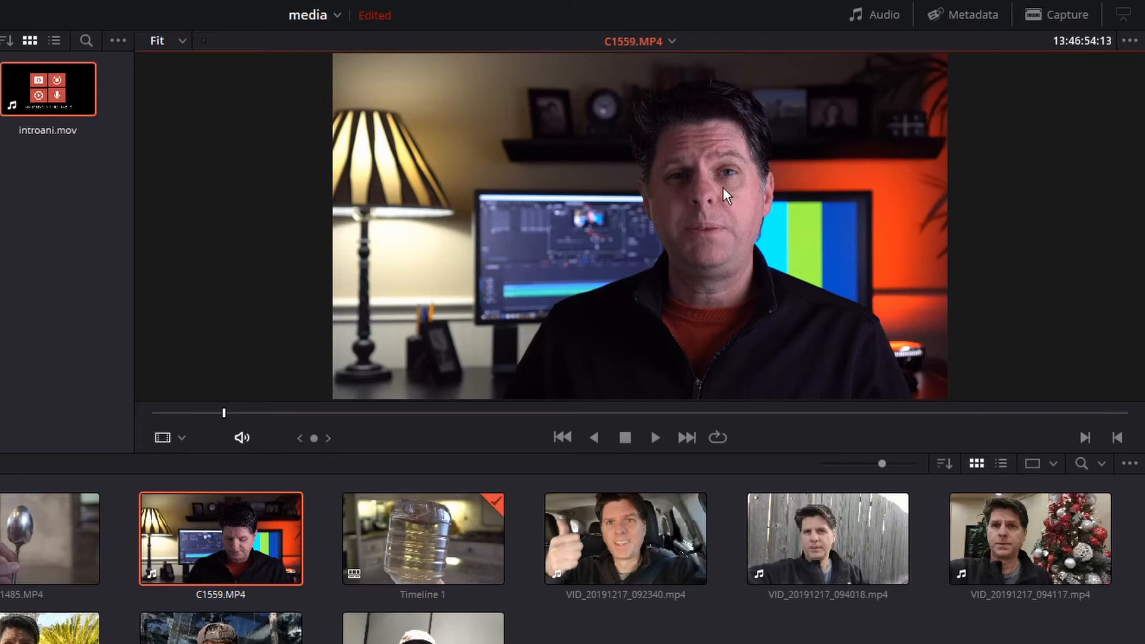
{"action": "left_click", "coordinate": [1129, 41]}
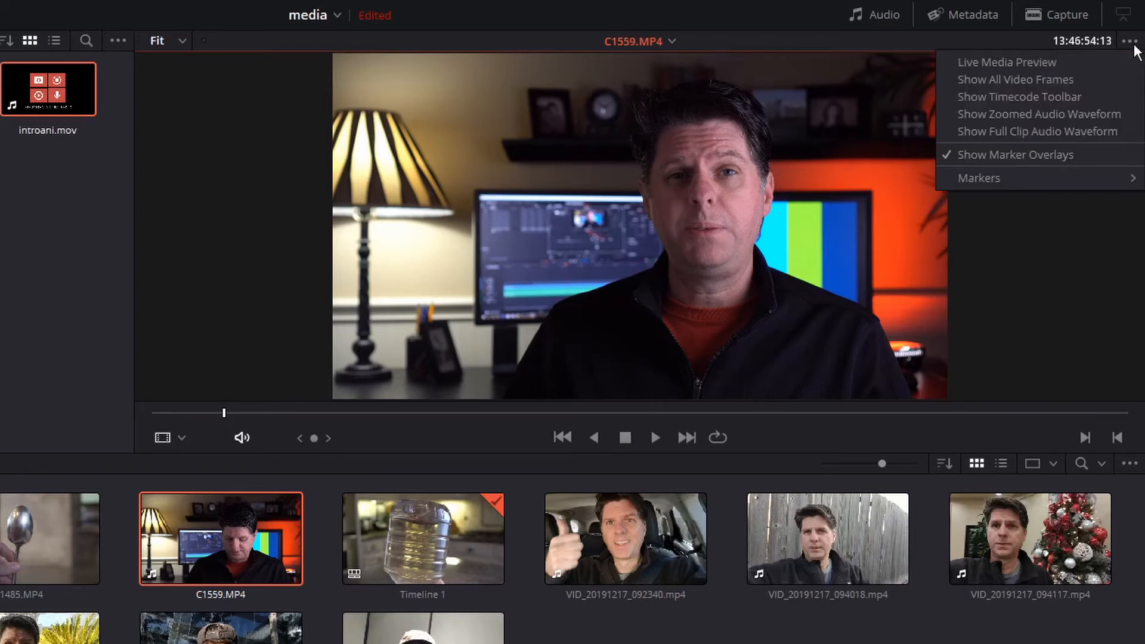
{"action": "left_click", "coordinate": [1015, 130]}
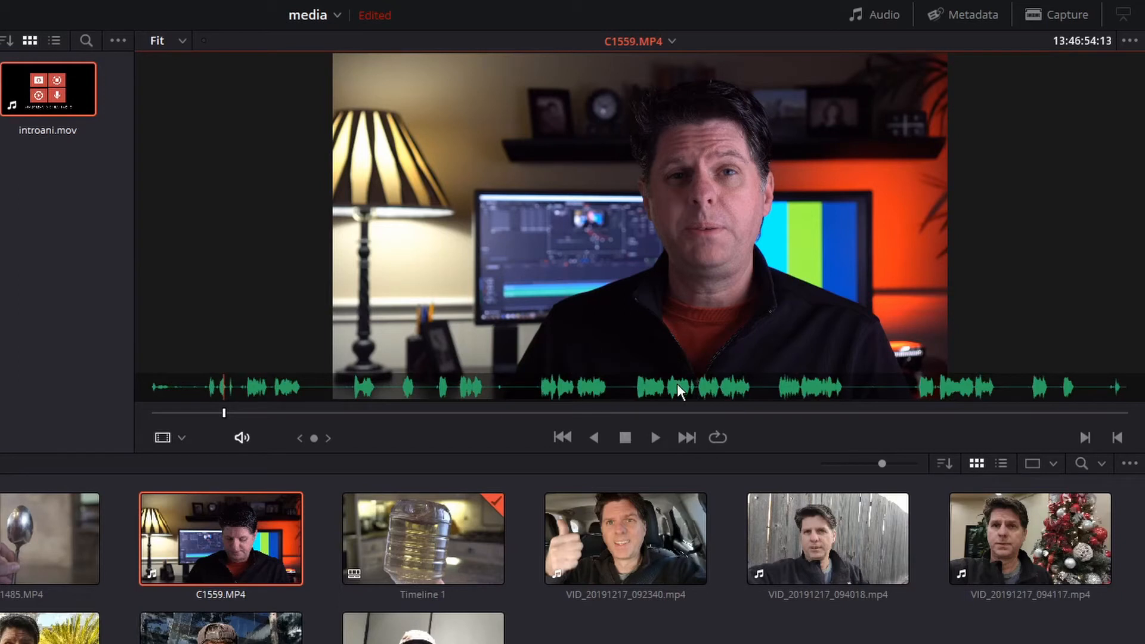
- Mark in and out points on C1559.MP4 and drag the marked range into the Clips bin as a subclip
{"action": "left_click", "coordinate": [533, 413]}
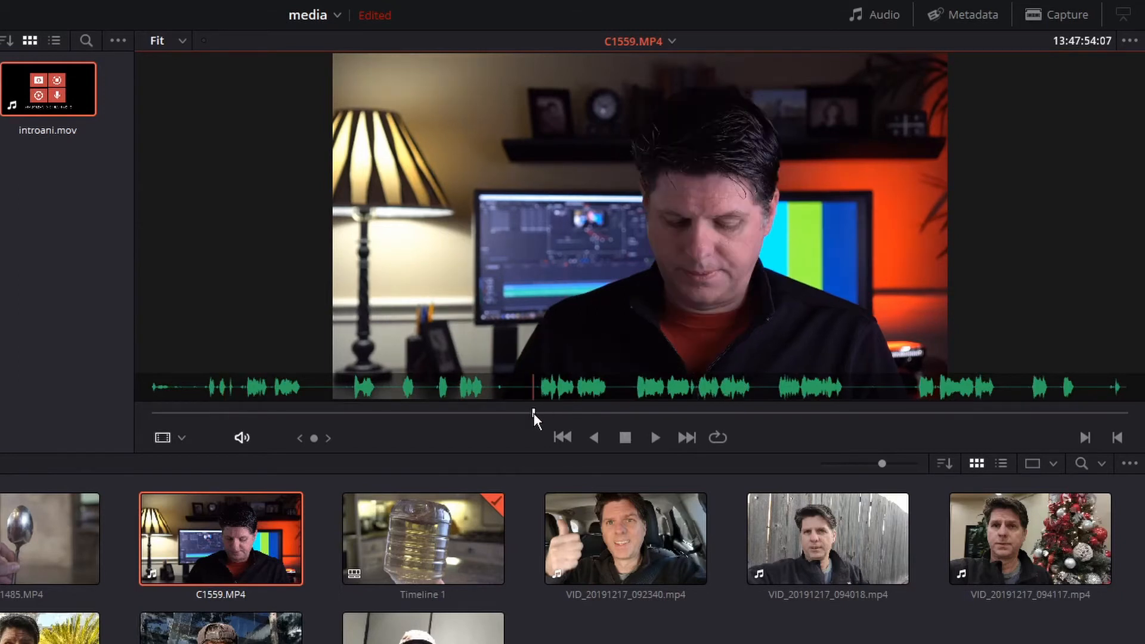
{"action": "key", "text": "i"}
{"action": "left_click", "coordinate": [614, 410]}
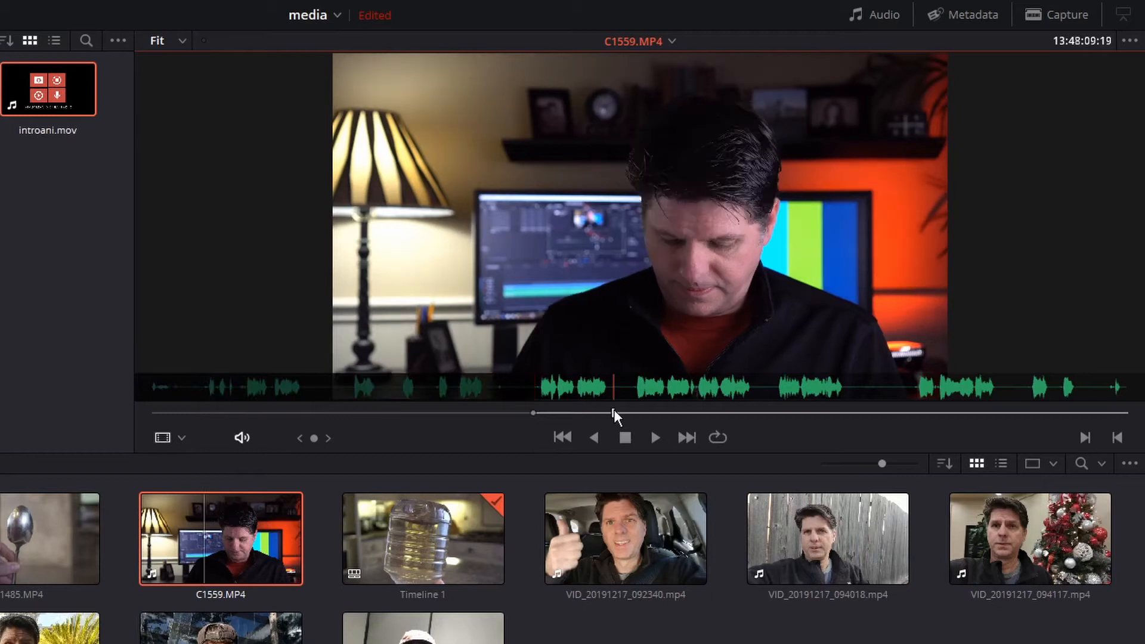
{"action": "key", "text": "o"}
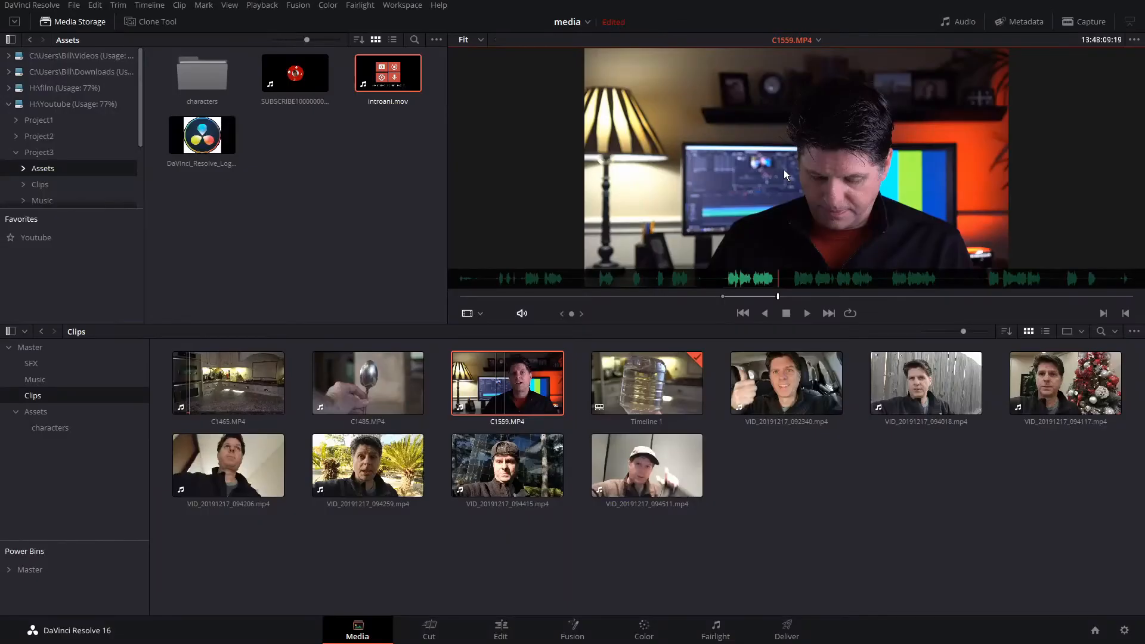
{"action": "left_click_drag", "start_coordinate": [783, 169], "coordinate": [792, 493]}
- Mark a later range of C1559.MP4 and drag it into the Clips bin as a second subclip
{"action": "left_click", "coordinate": [656, 388]}
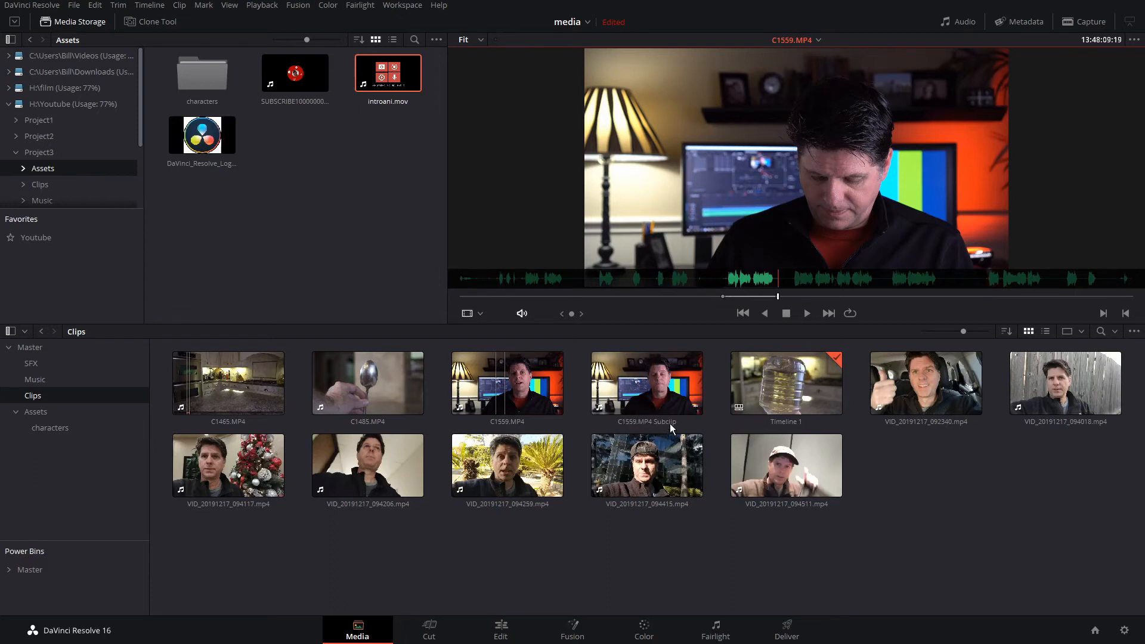
{"action": "left_click", "coordinate": [886, 297]}
{"action": "key", "text": "i"}
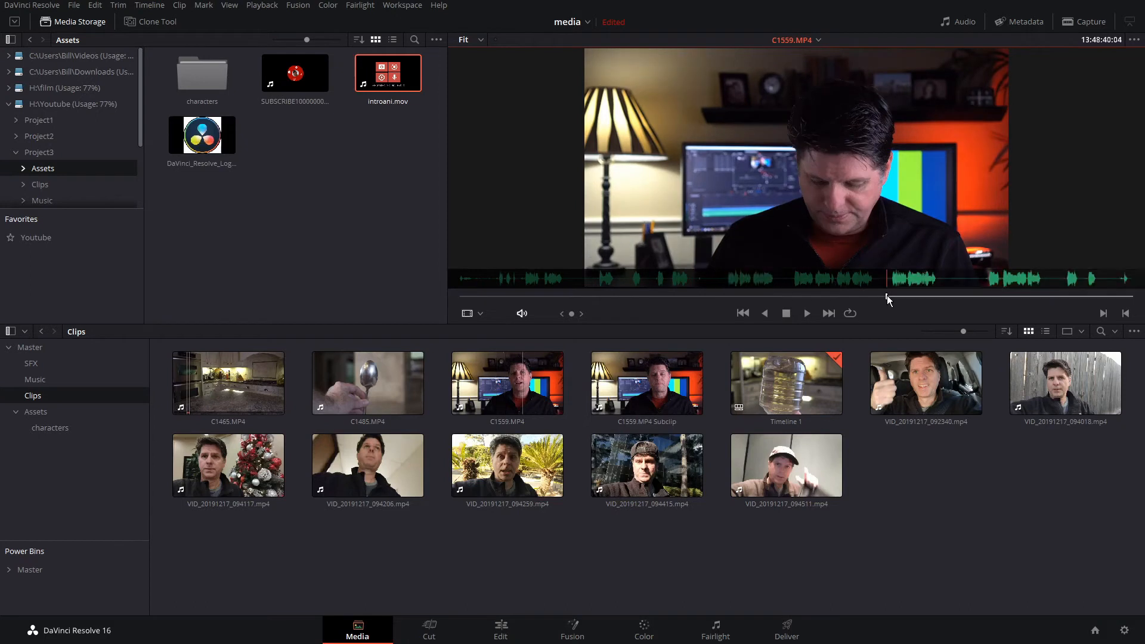
{"action": "left_click", "coordinate": [944, 297]}
{"action": "key", "text": "o"}
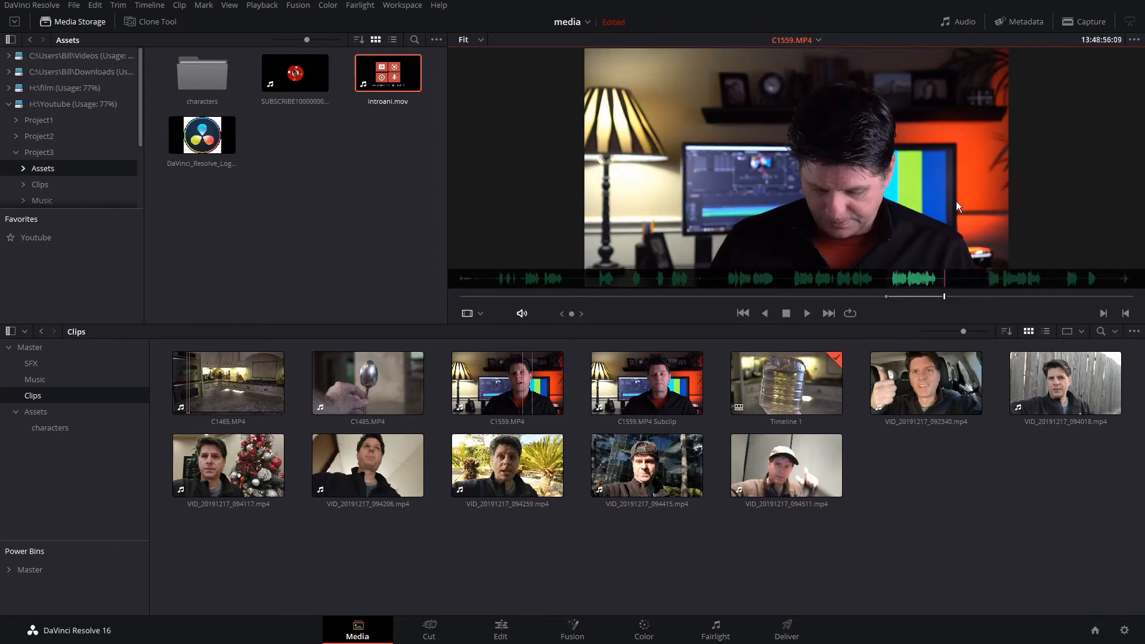
{"action": "left_click_drag", "start_coordinate": [957, 201], "coordinate": [903, 498]}
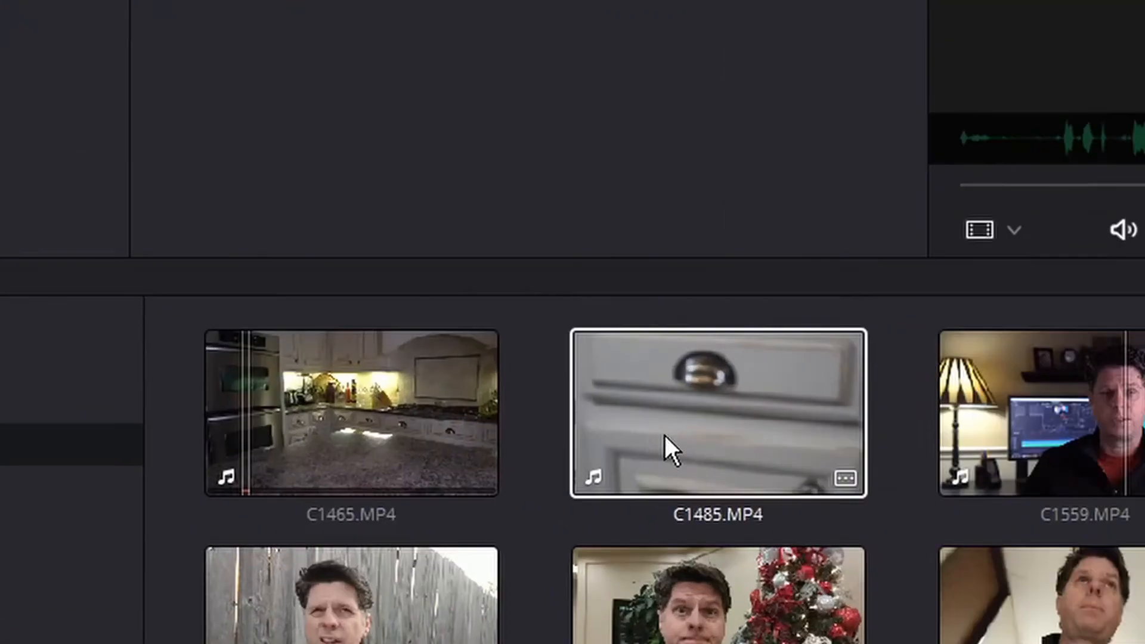
- Set the poster frame of C1485.MP4 at the skimmed spoon frame
{"action": "left_click", "coordinate": [353, 400]}
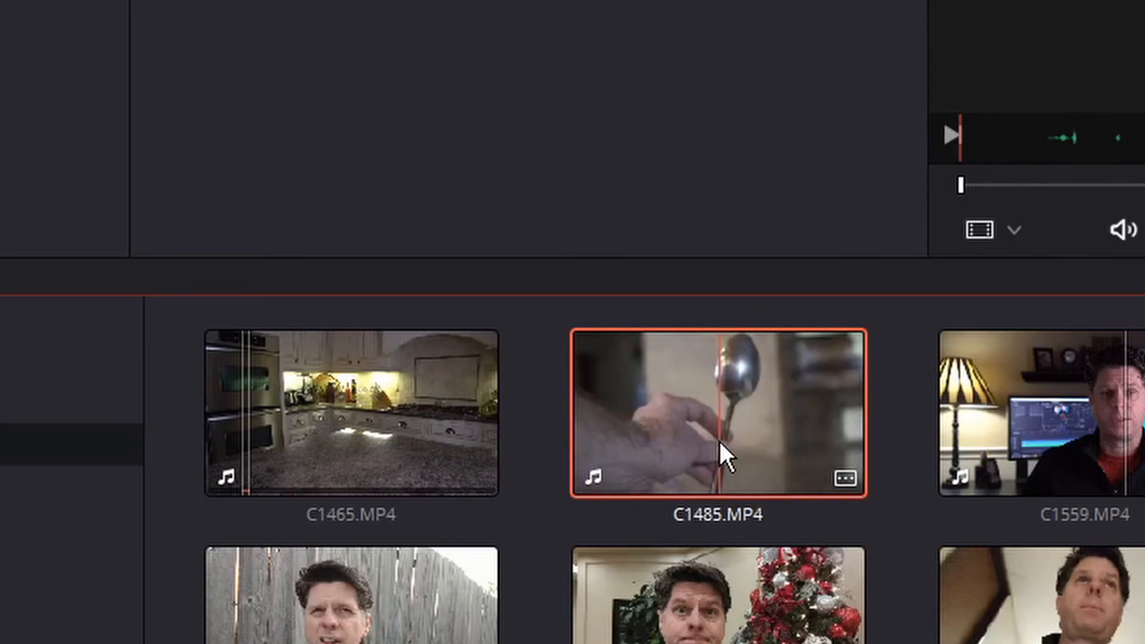
{"action": "right_click", "coordinate": [721, 443]}
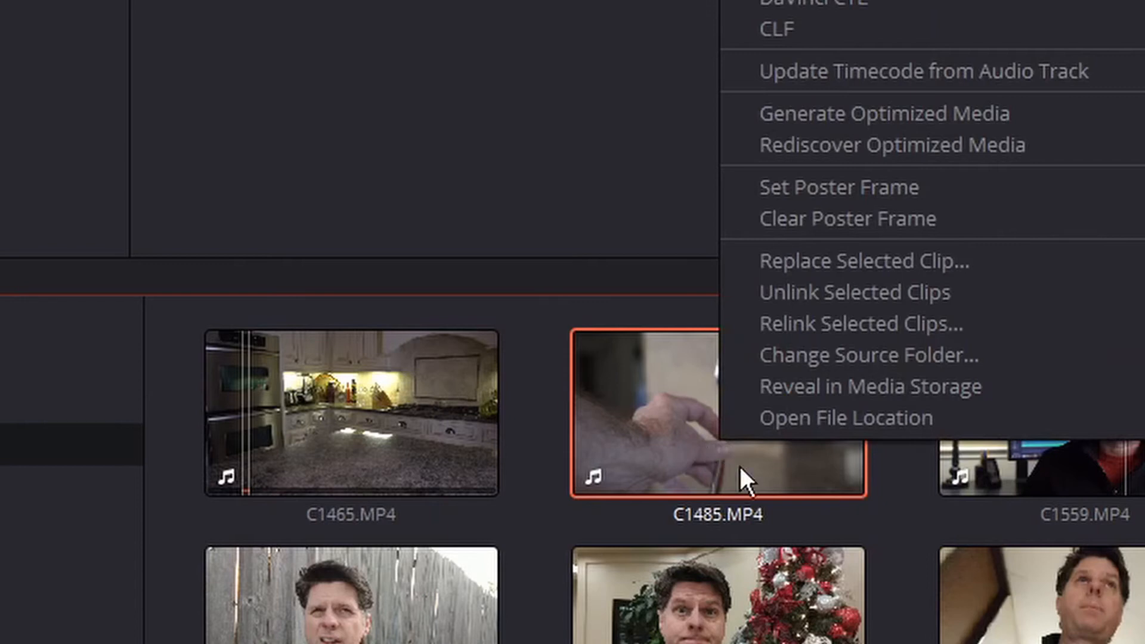
{"action": "left_click", "coordinate": [836, 194]}
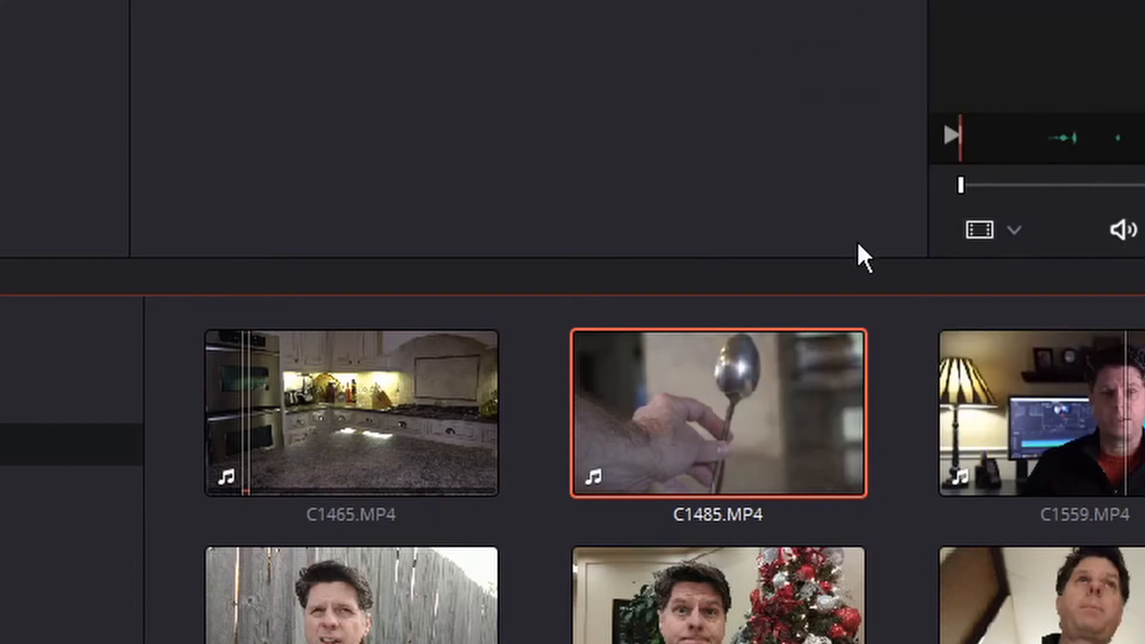
{"action": "left_click", "coordinate": [900, 549]}
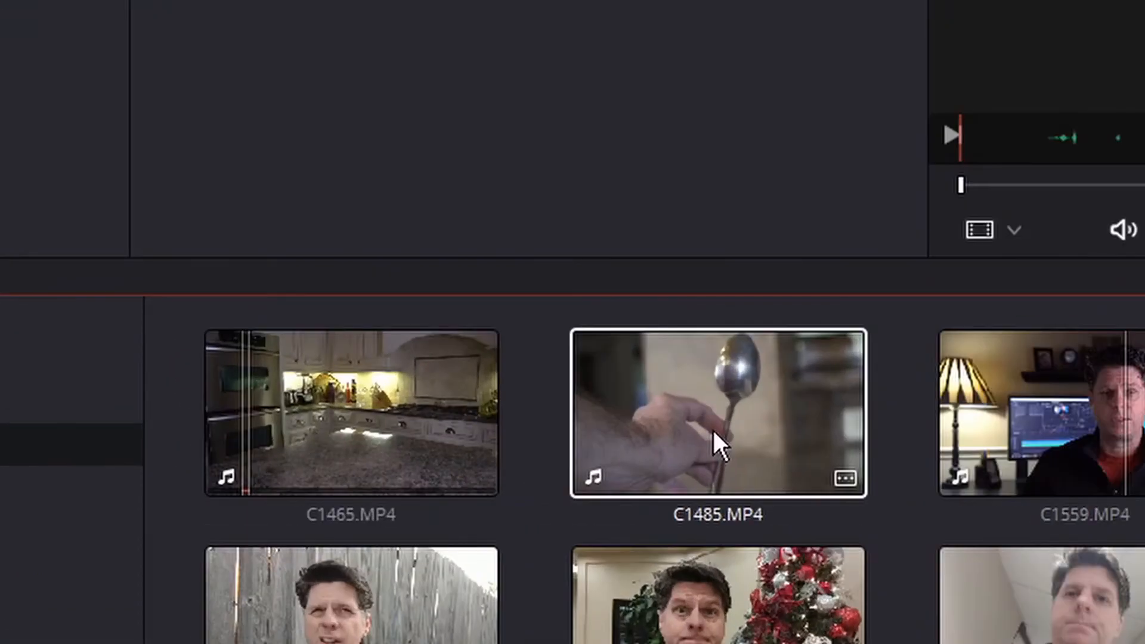
- Rename the C1485.MP4 clip as SPOON
{"action": "left_click", "coordinate": [712, 428]}
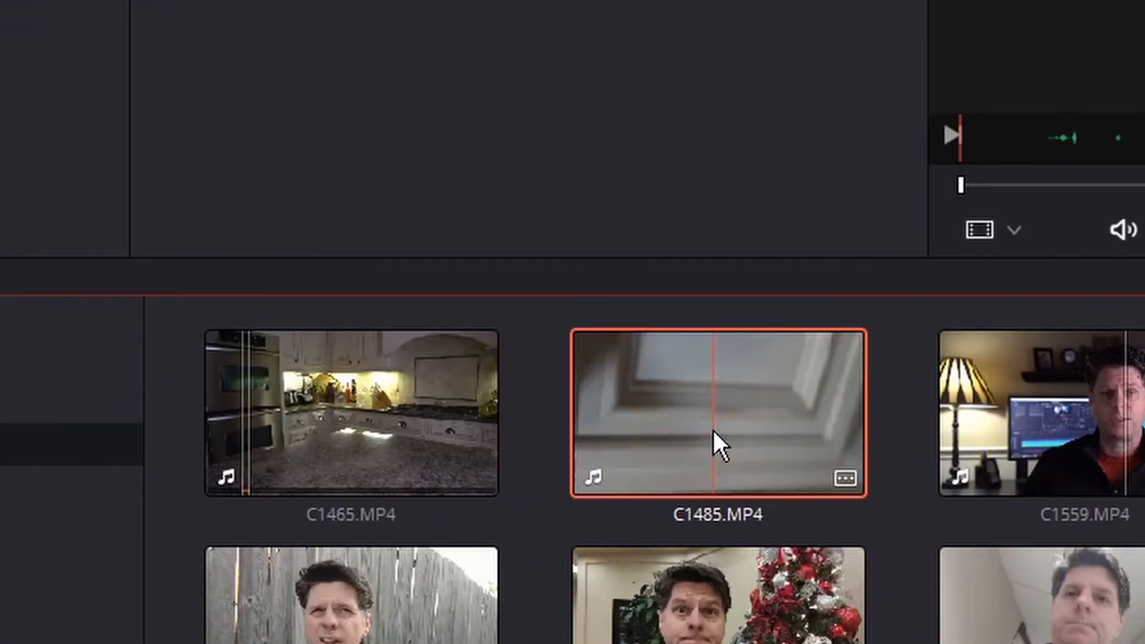
{"action": "key", "text": "F2"}
{"action": "type", "text": "SPOON"}
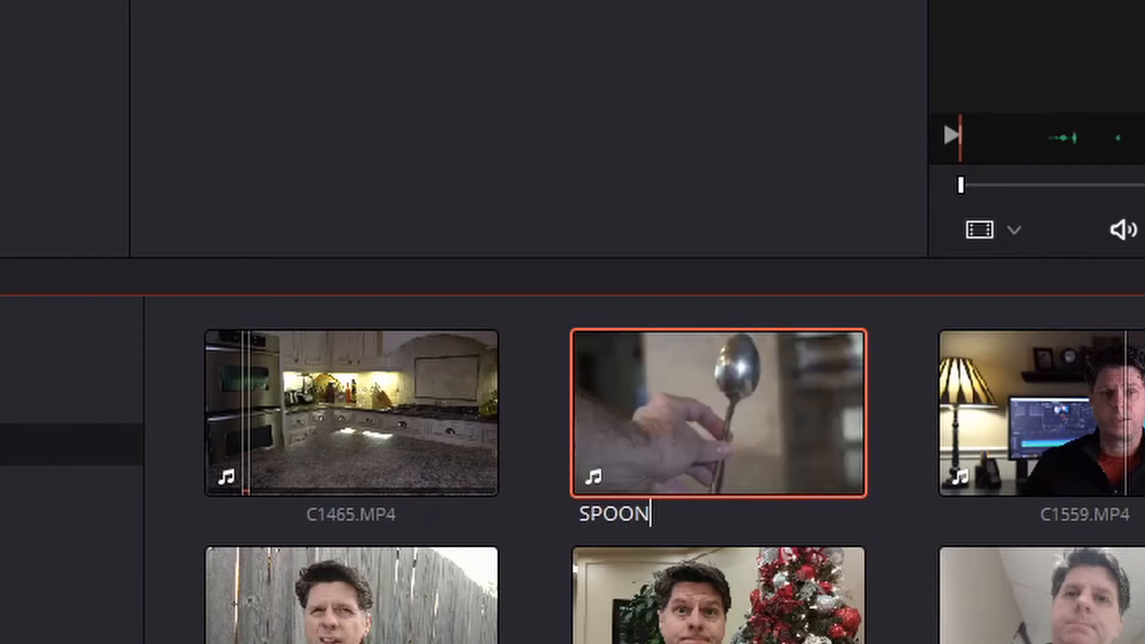
{"action": "left_click", "coordinate": [903, 418]}
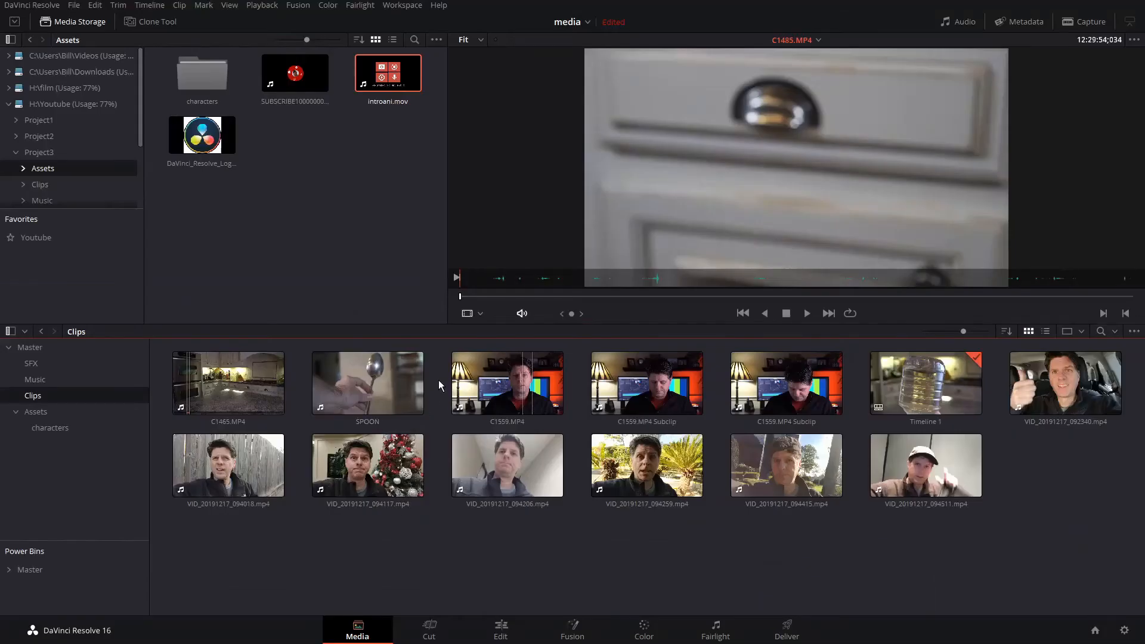
- Rename the VID_20191217_094018.mp4 clip as FENCE
{"action": "left_click", "coordinate": [231, 484]}
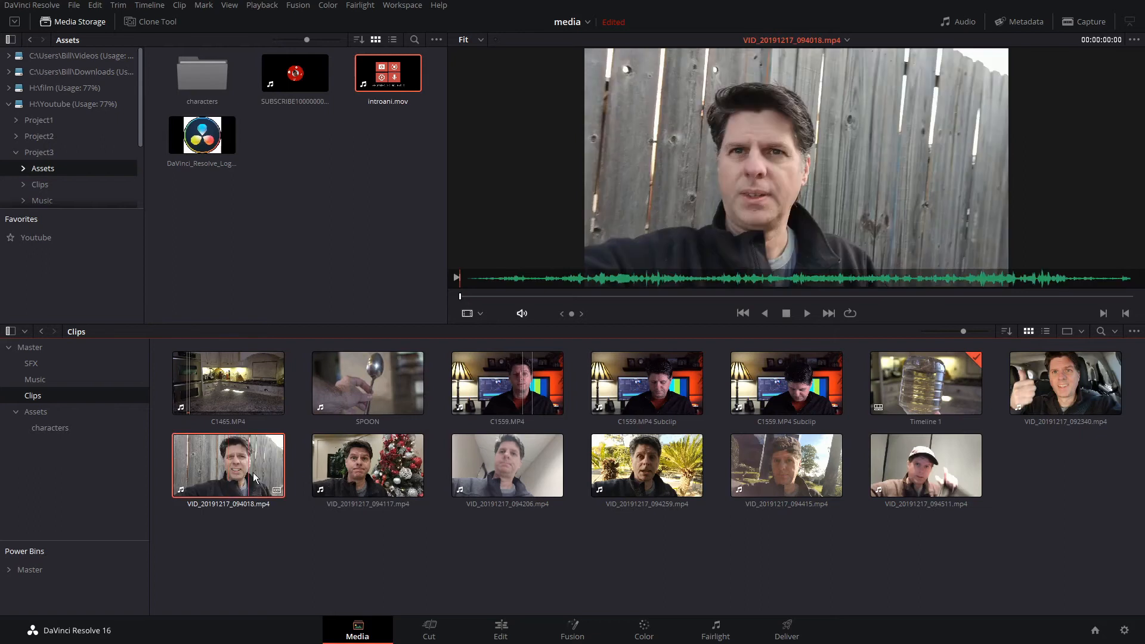
{"action": "key", "text": "F2"}
{"action": "type", "text": "FENCE"}
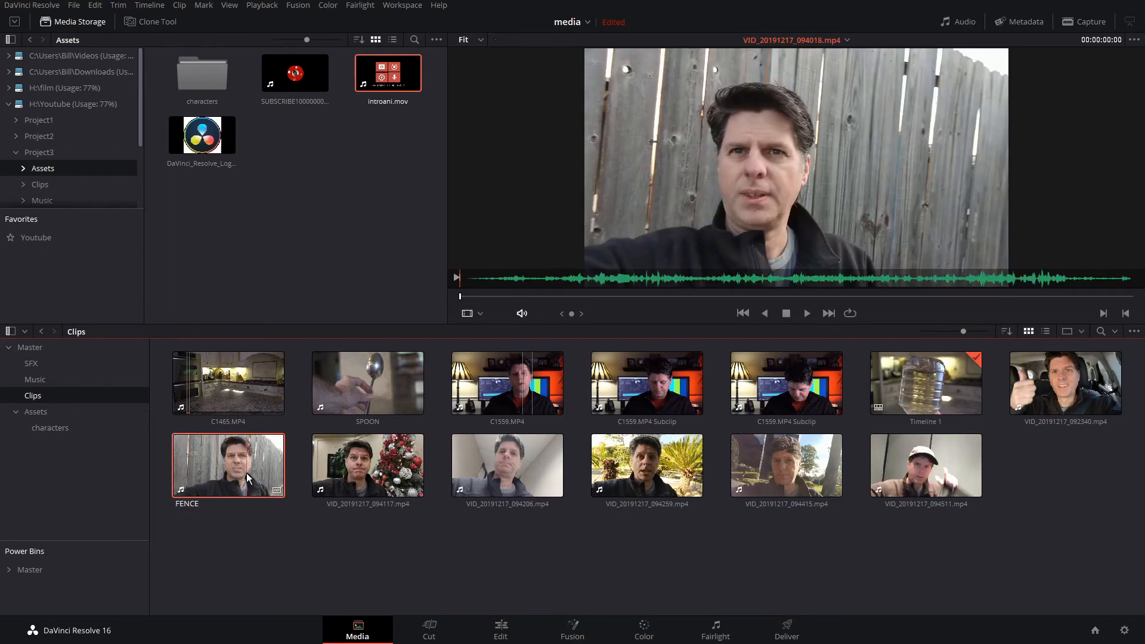
{"action": "left_click", "coordinate": [299, 541]}
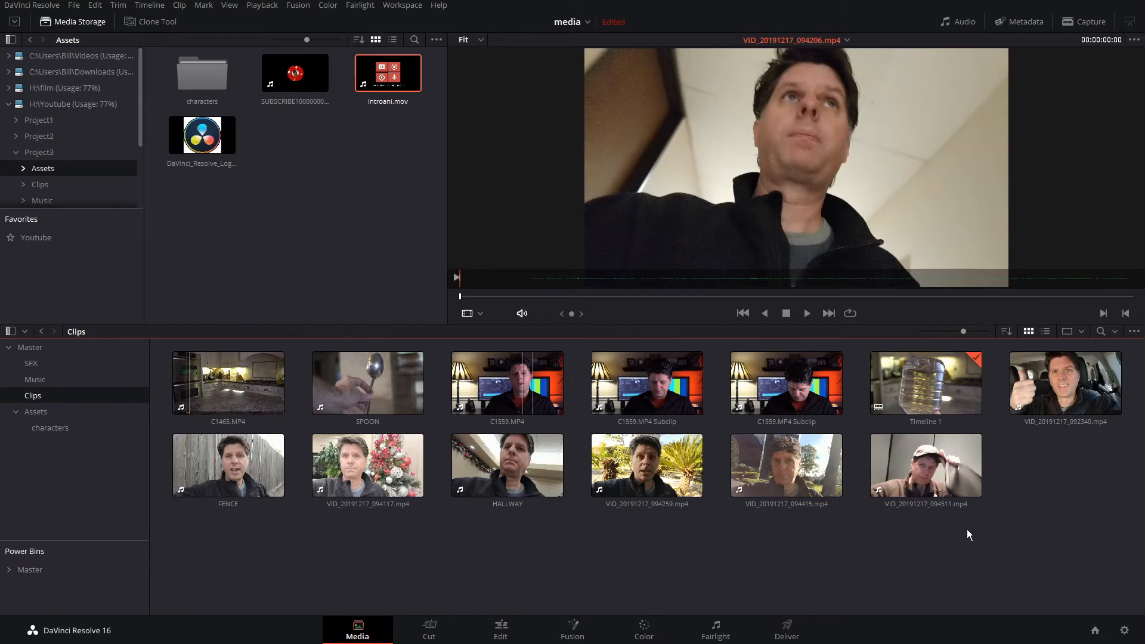
- Flag the VID_20191217_094259.mp4 clip with a Blue flag
{"action": "left_click_drag", "start_coordinate": [937, 513], "coordinate": [896, 517]}
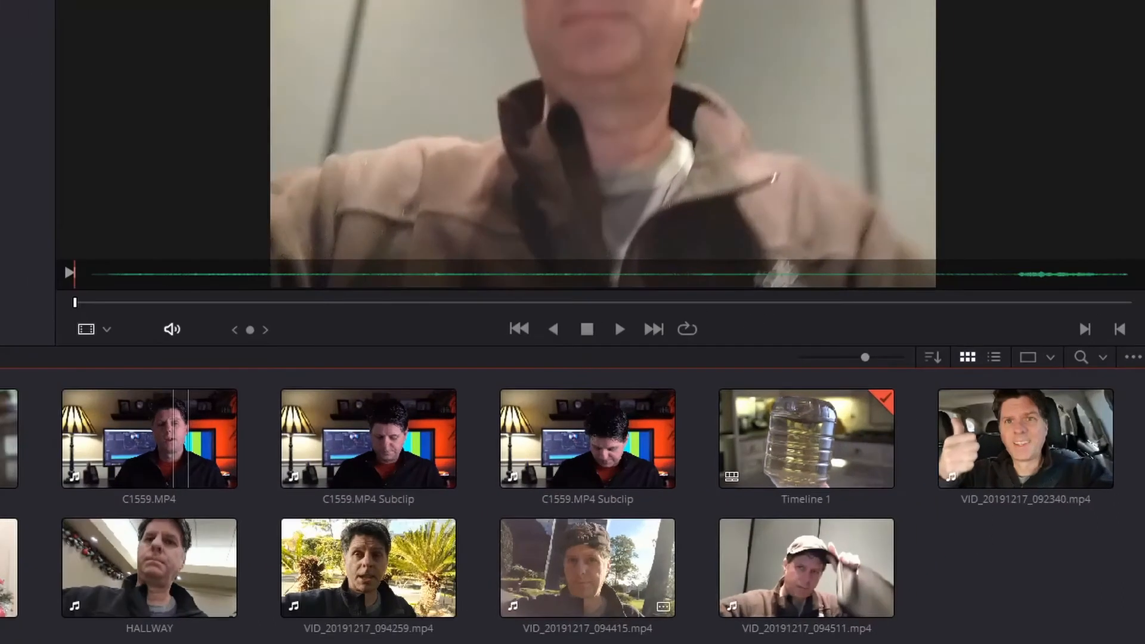
{"action": "right_click", "coordinate": [381, 557]}
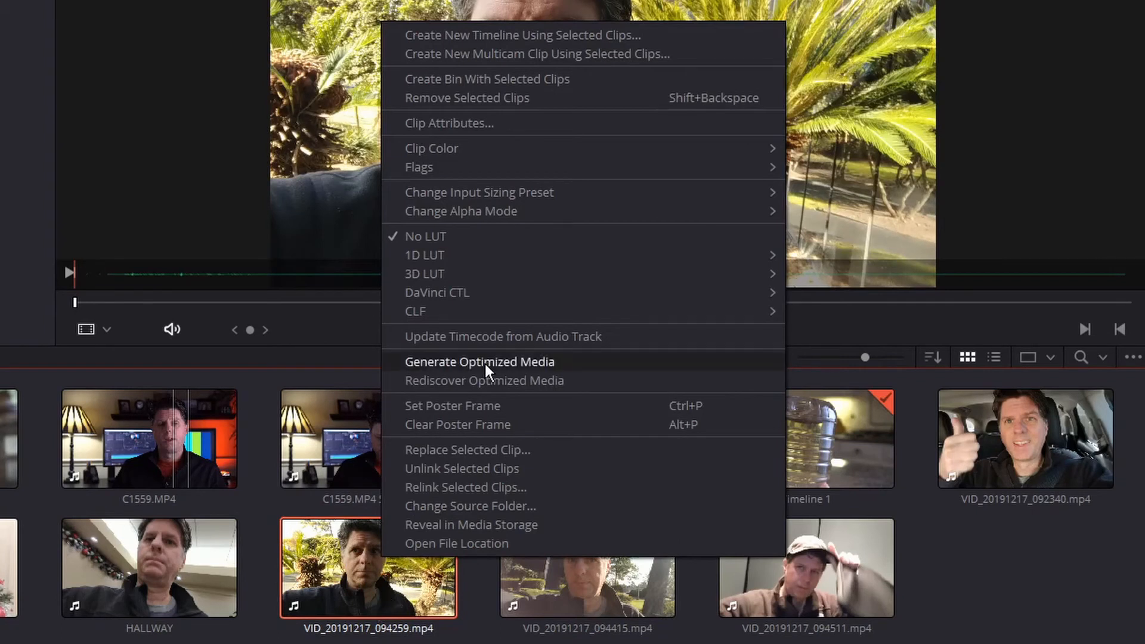
{"action": "mouse_move", "coordinate": [475, 149]}
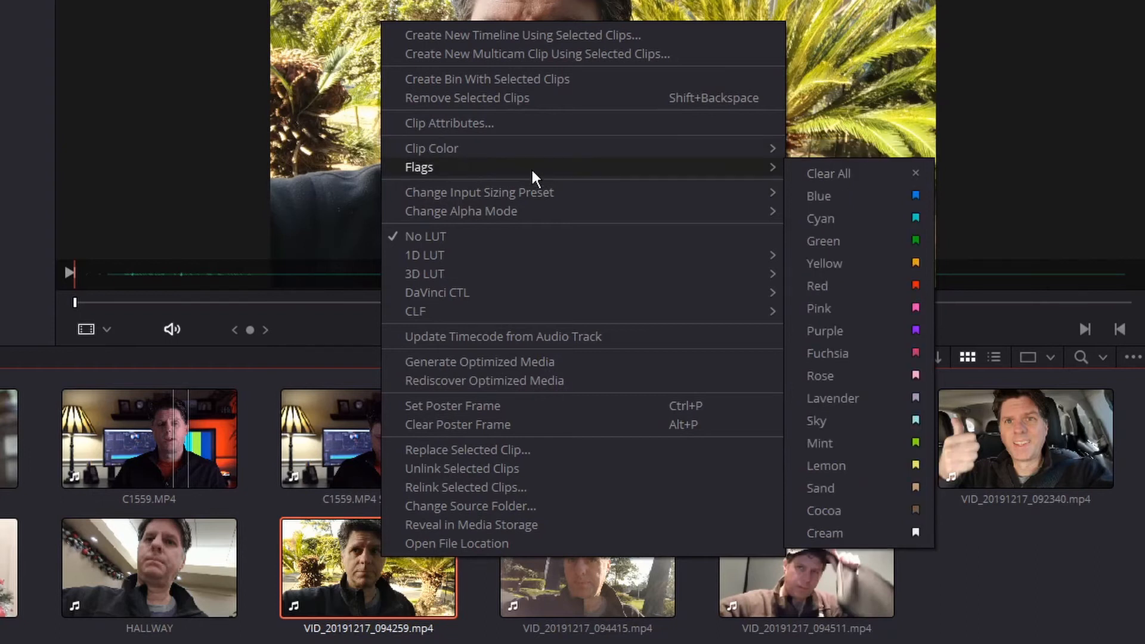
{"action": "left_click", "coordinate": [841, 195]}
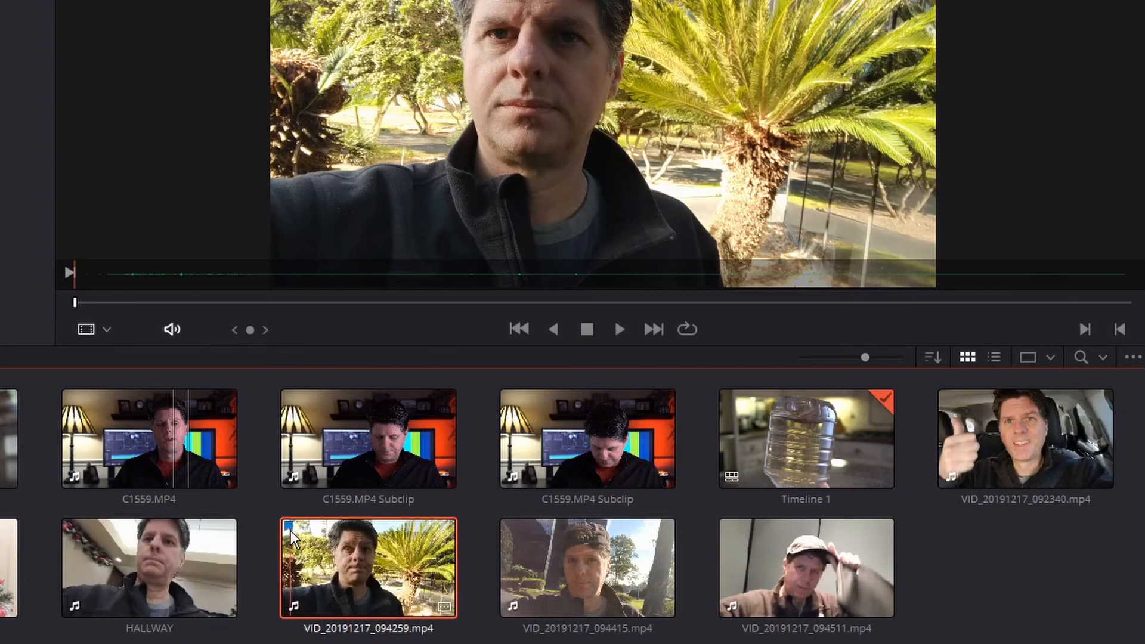
- Select all six clips in the second row of the Clips bin and flag them Green
{"action": "left_click_drag", "start_coordinate": [997, 558], "coordinate": [211, 453]}
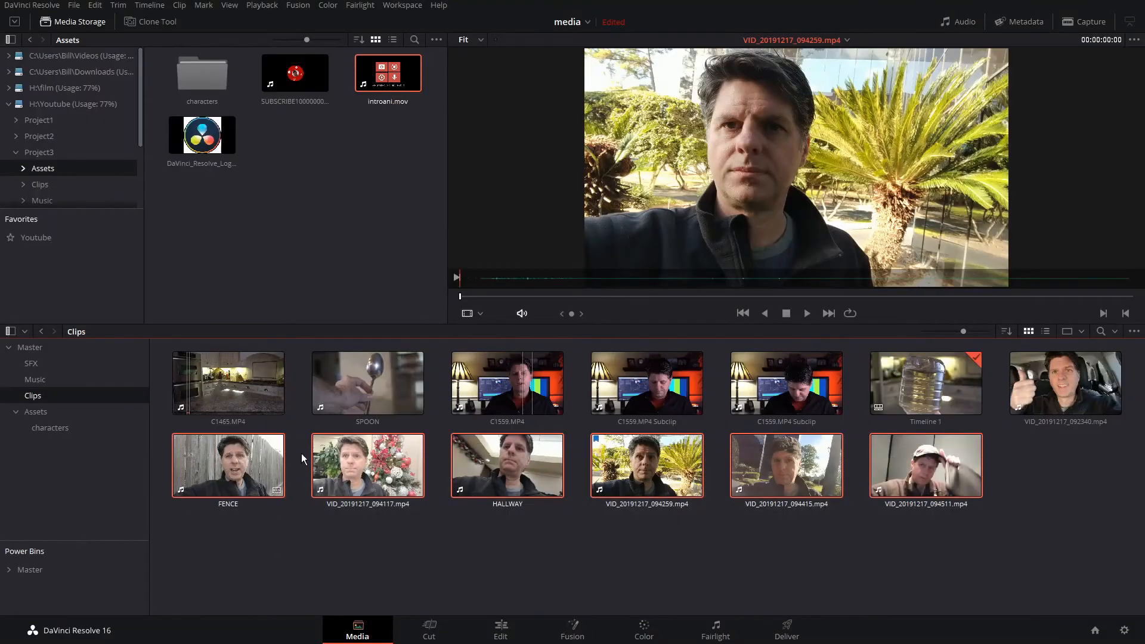
{"action": "right_click", "coordinate": [386, 463]}
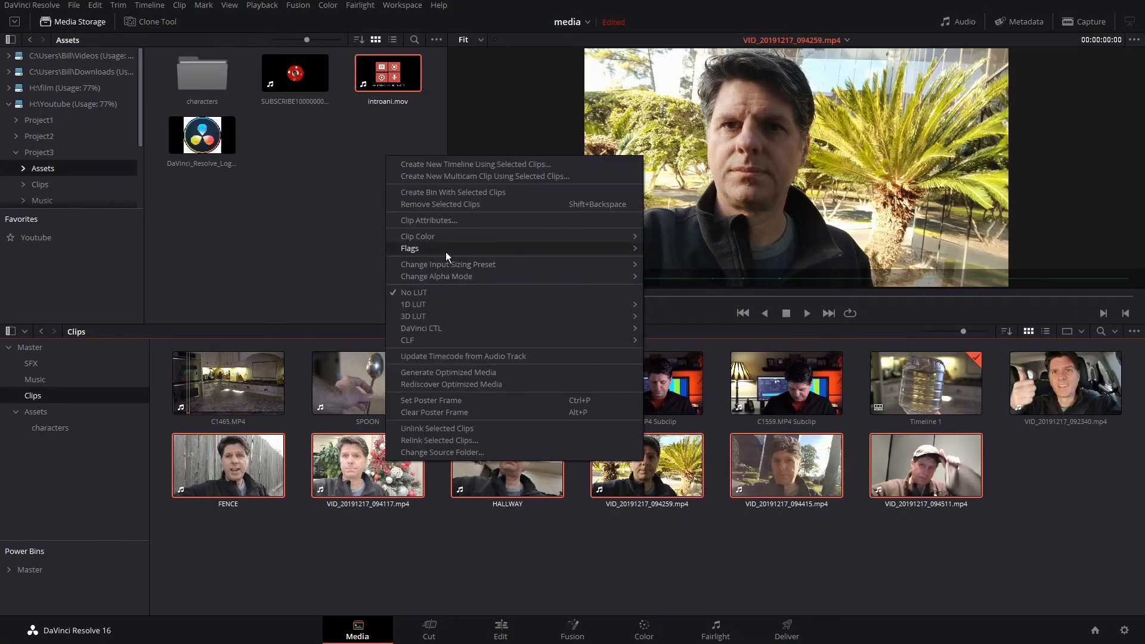
{"action": "mouse_move", "coordinate": [446, 251]}
{"action": "left_click", "coordinate": [693, 296]}
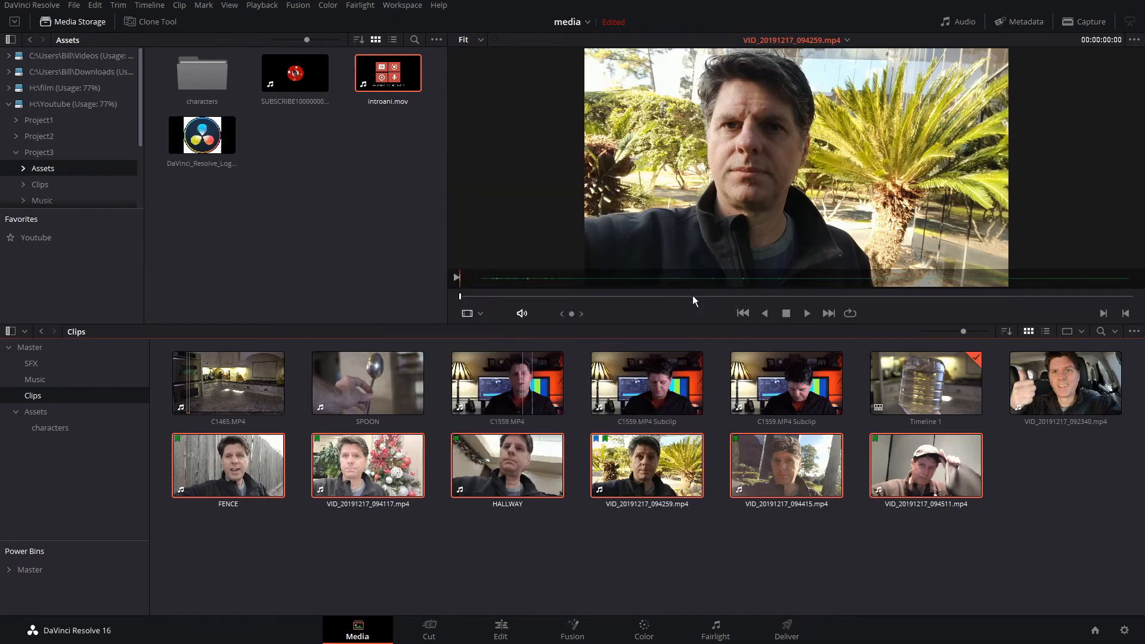
{"action": "left_click", "coordinate": [871, 564]}
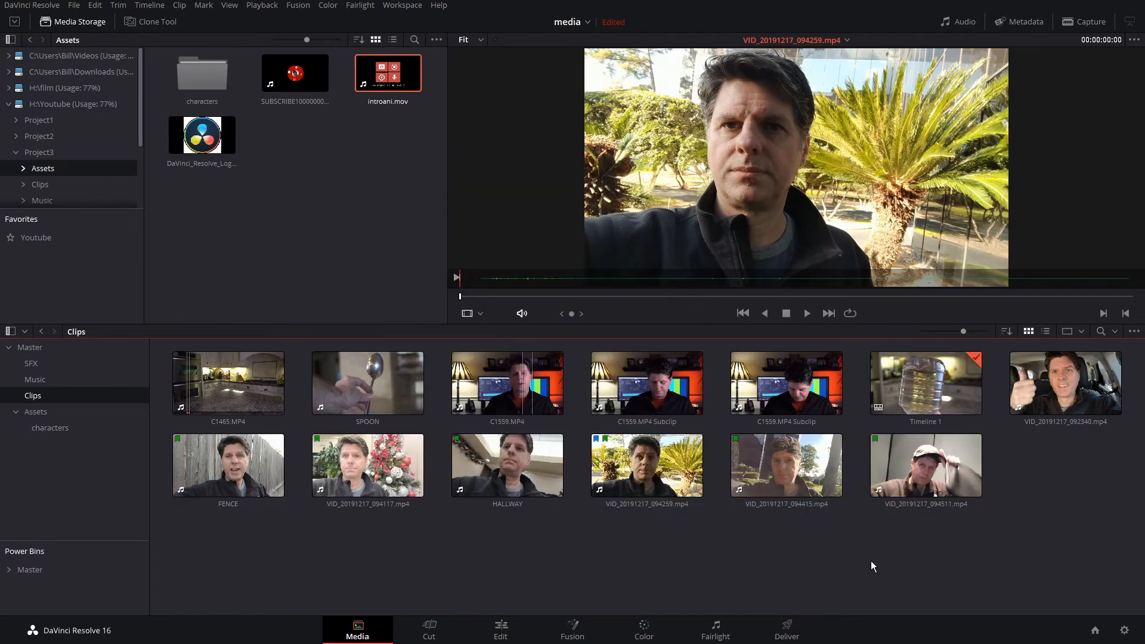
- Flag the VID_20191217_092340.mp4 clip with a Yellow flag
{"action": "right_click", "coordinate": [1069, 381]}
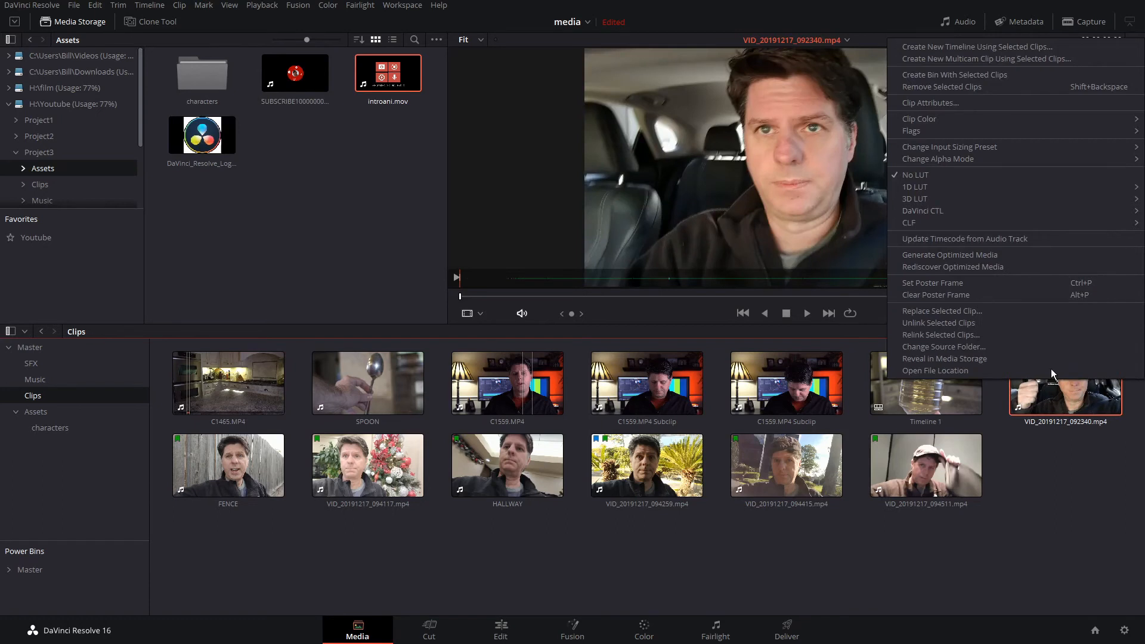
{"action": "mouse_move", "coordinate": [965, 135]}
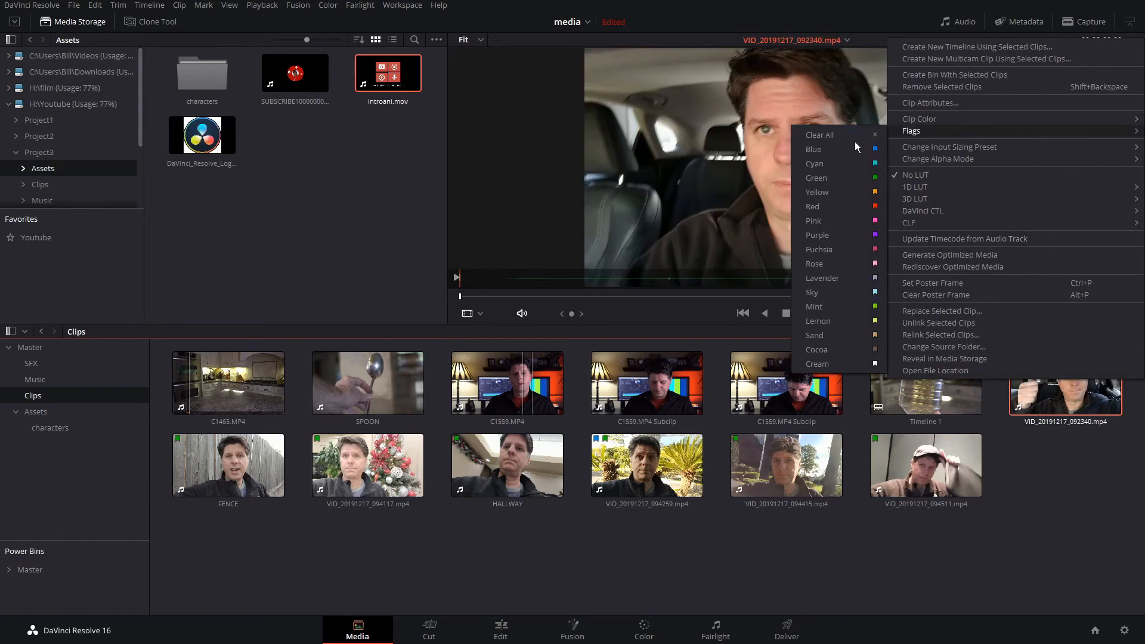
{"action": "left_click", "coordinate": [854, 191]}
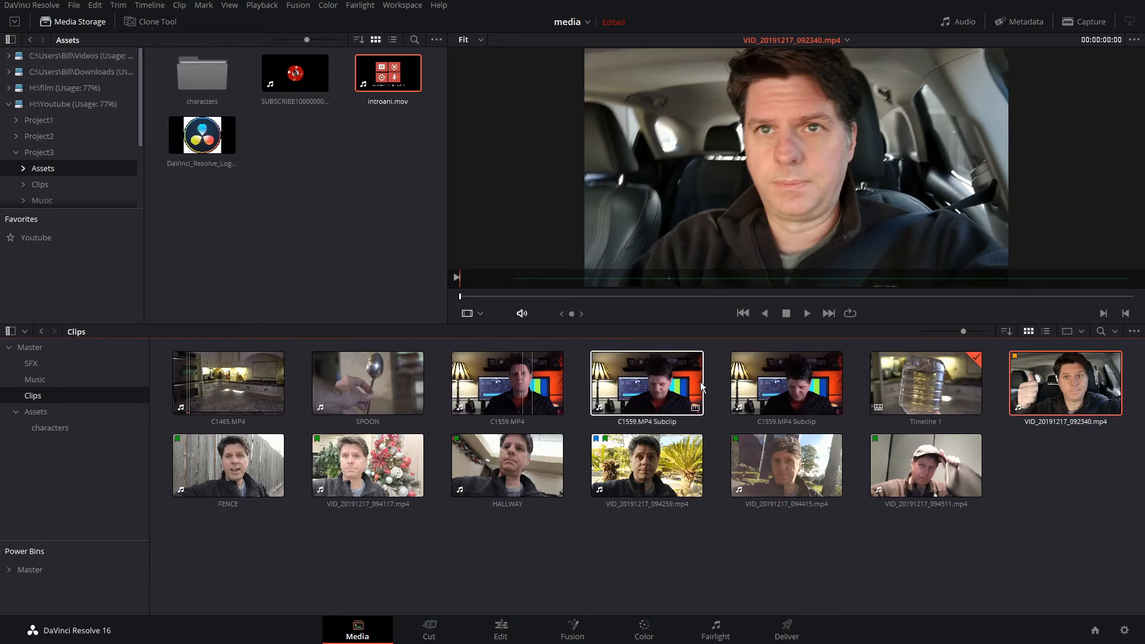
- Set the clip color of the first C1559.MP4 Subclip to Yellow
{"action": "right_click", "coordinate": [622, 378]}
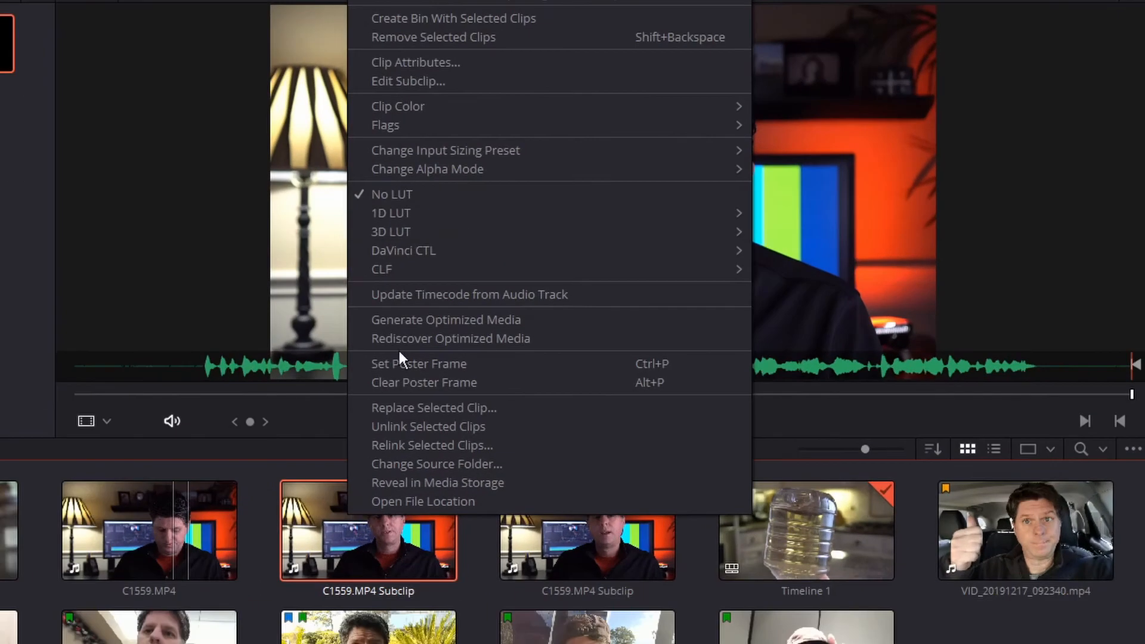
{"action": "mouse_move", "coordinate": [438, 110]}
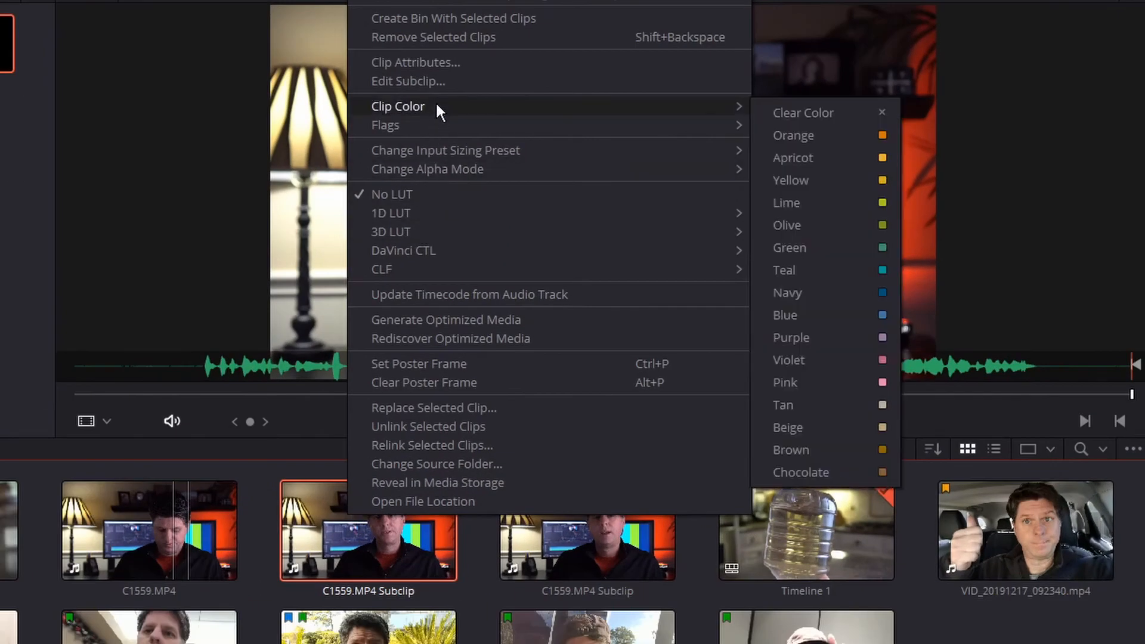
{"action": "left_click", "coordinate": [813, 179]}
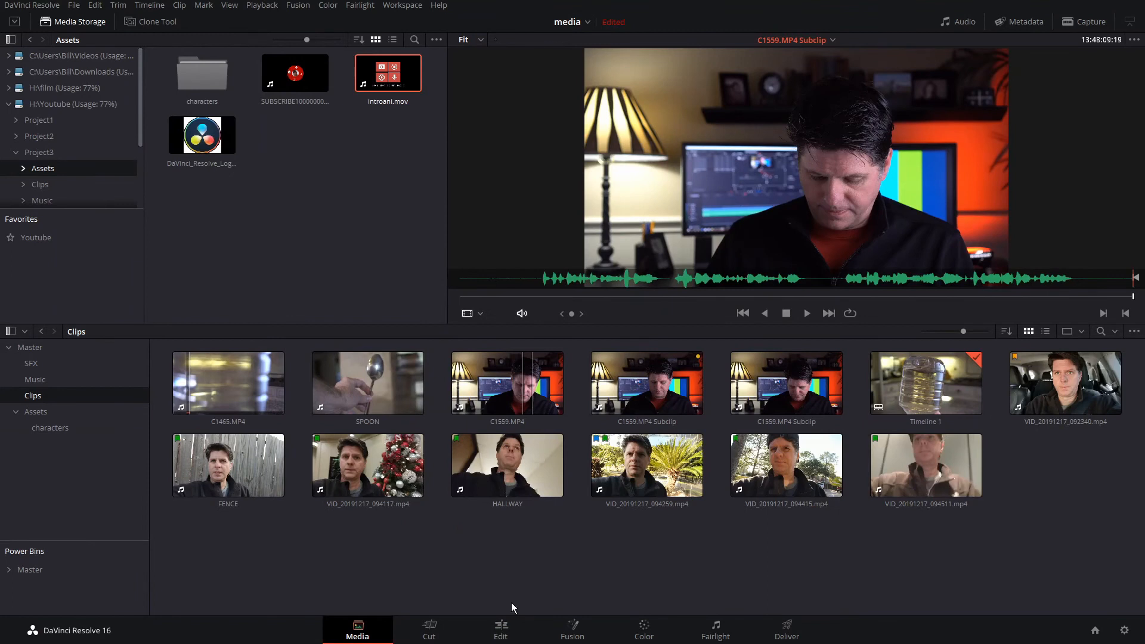
- On the Edit page, search the media pool by All Fields for "blue"
{"action": "left_click", "coordinate": [505, 634]}
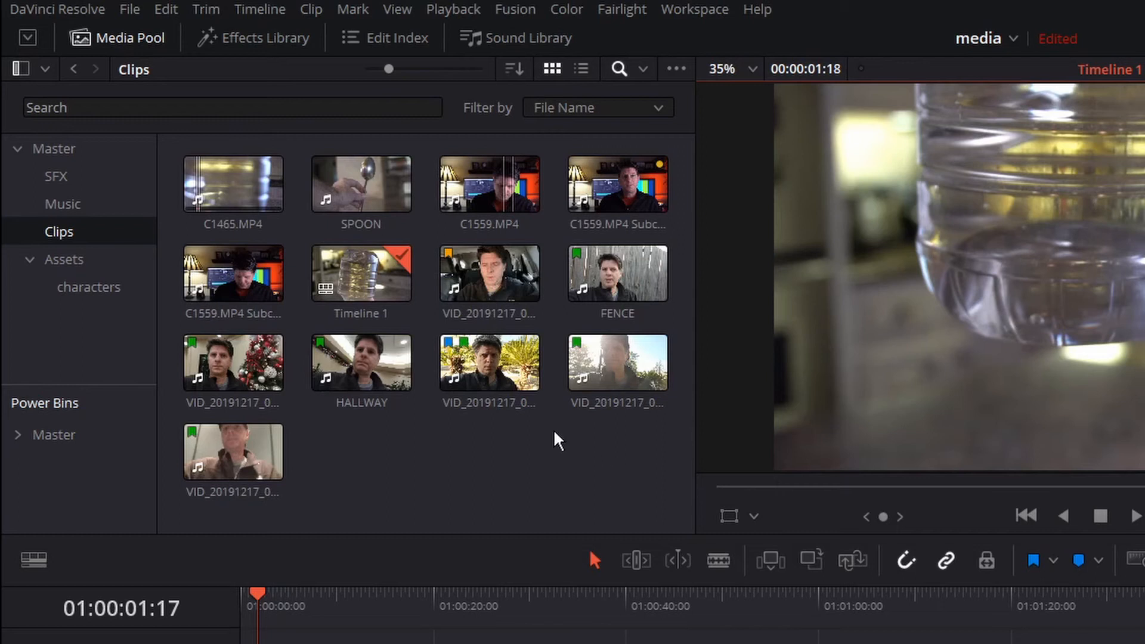
{"action": "left_click", "coordinate": [622, 69]}
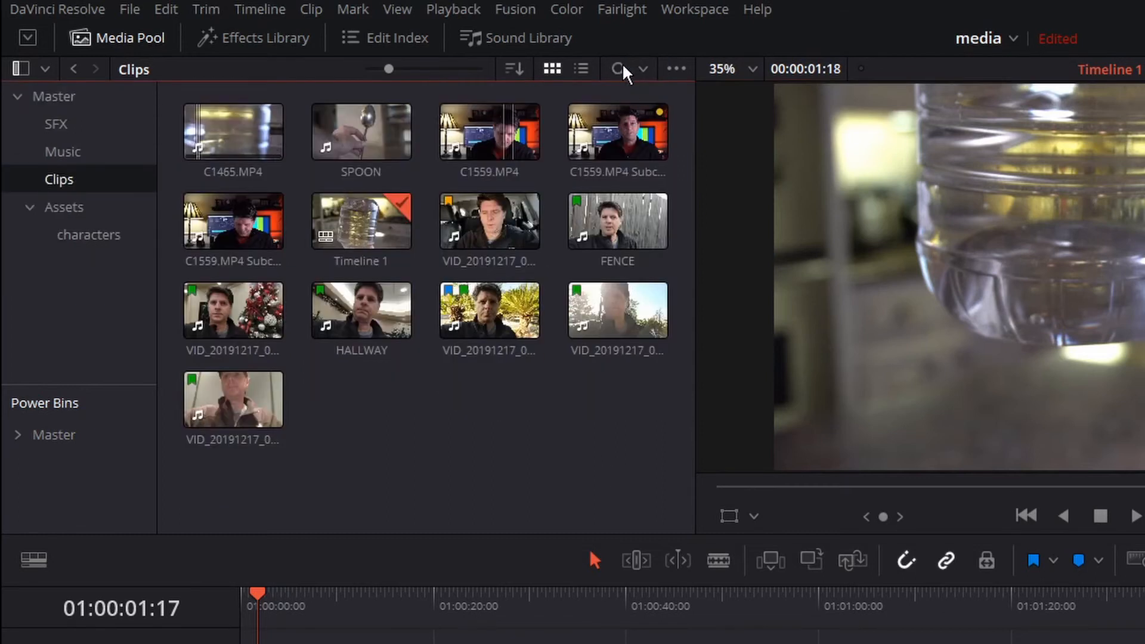
{"action": "left_click", "coordinate": [621, 69]}
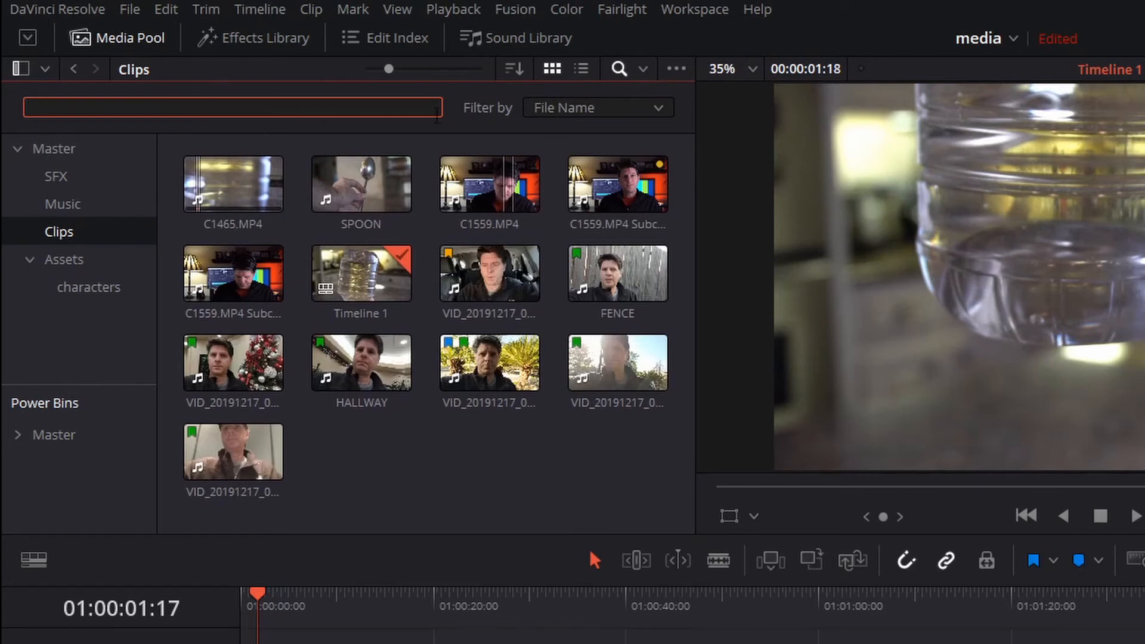
{"action": "left_click", "coordinate": [587, 115]}
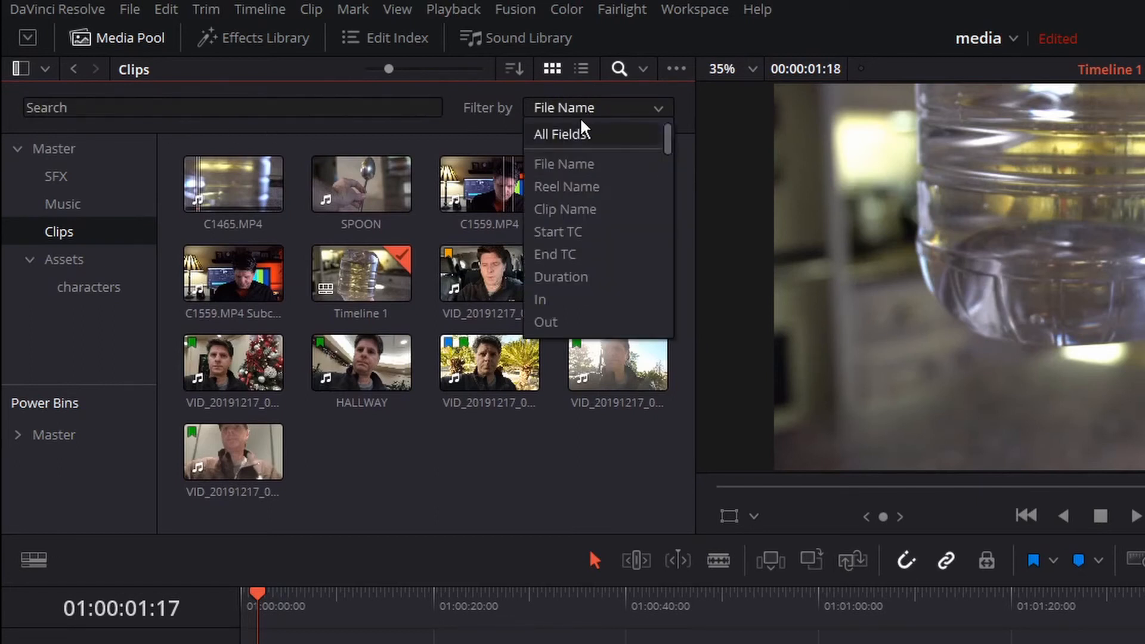
{"action": "left_click", "coordinate": [588, 134]}
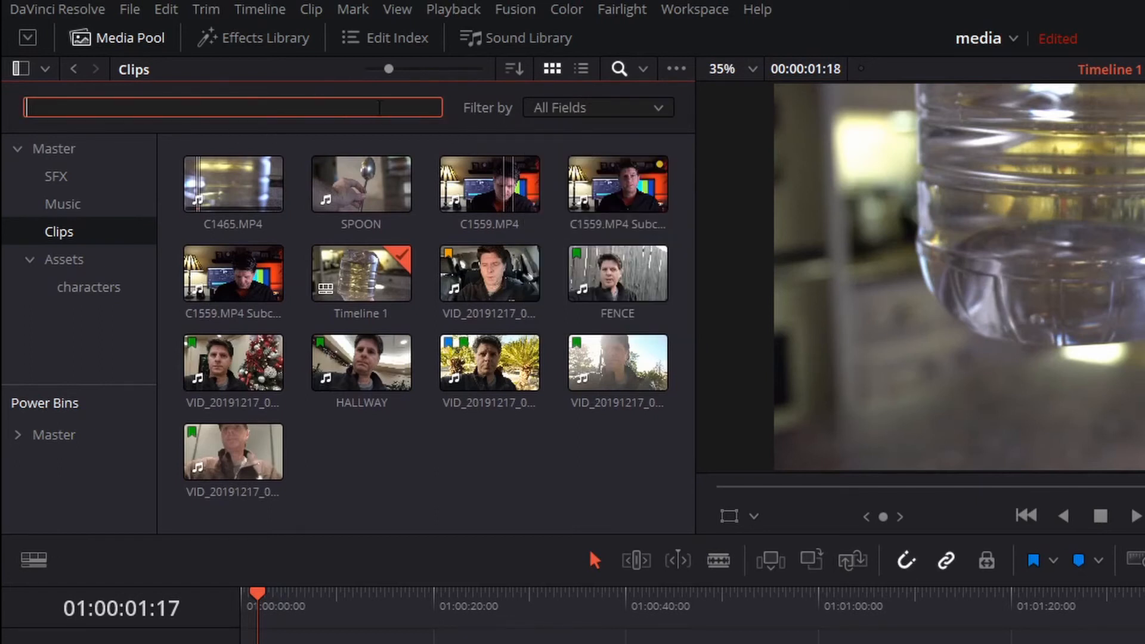
{"action": "type", "text": "blue"}
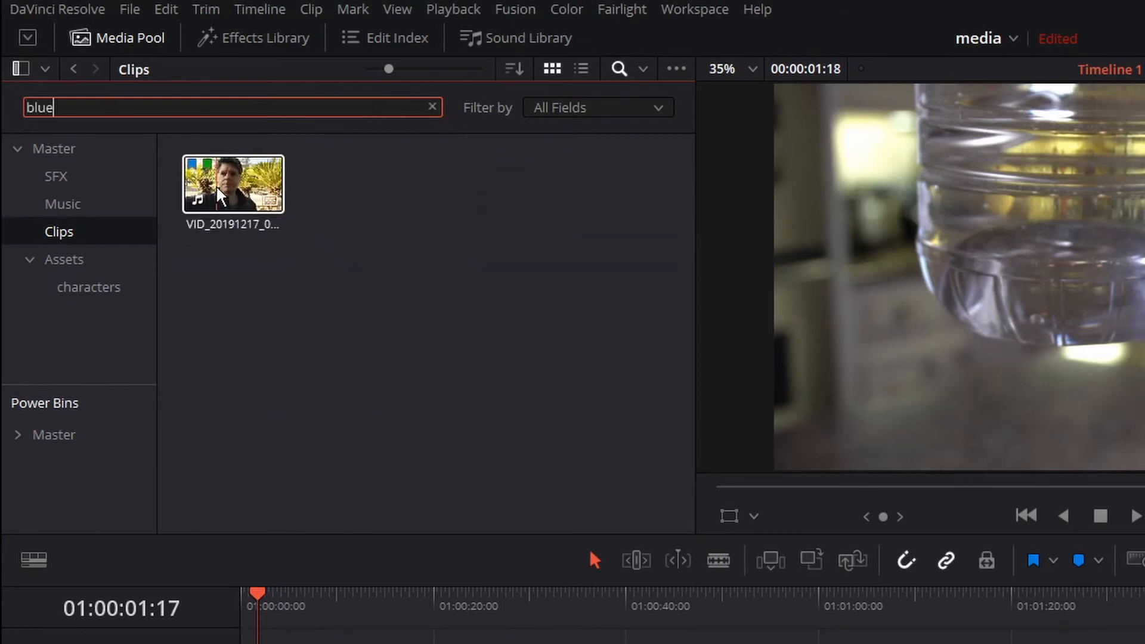
- Search the media pool in turn for "yellow", "green" and "spoon"
{"action": "left_click_drag", "start_coordinate": [212, 113], "coordinate": [27, 108]}
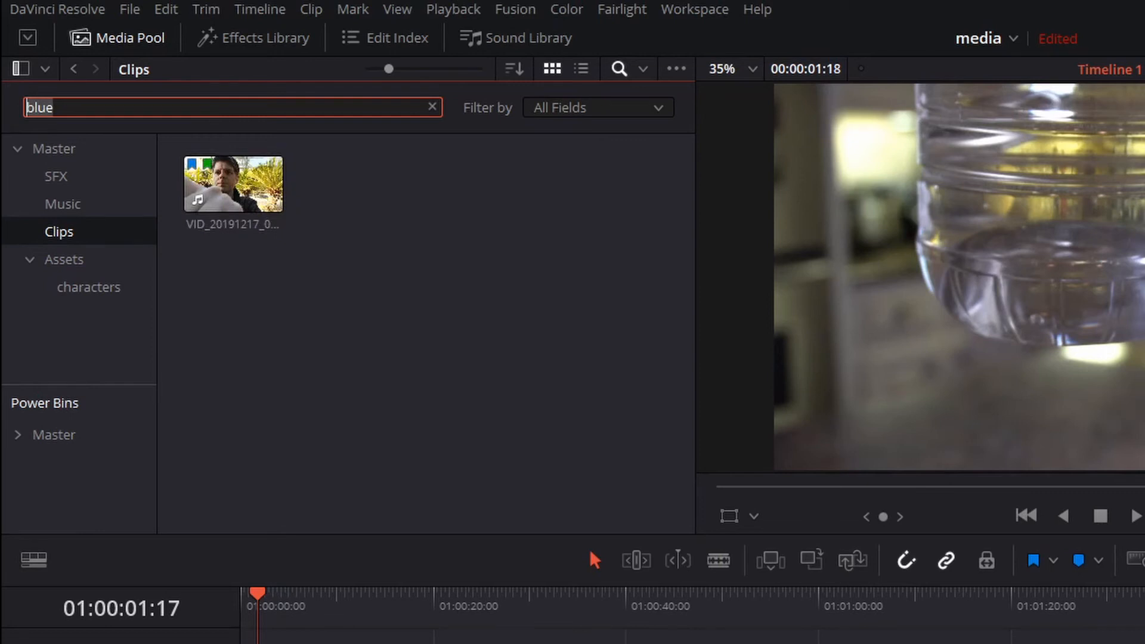
{"action": "type", "text": "yellow"}
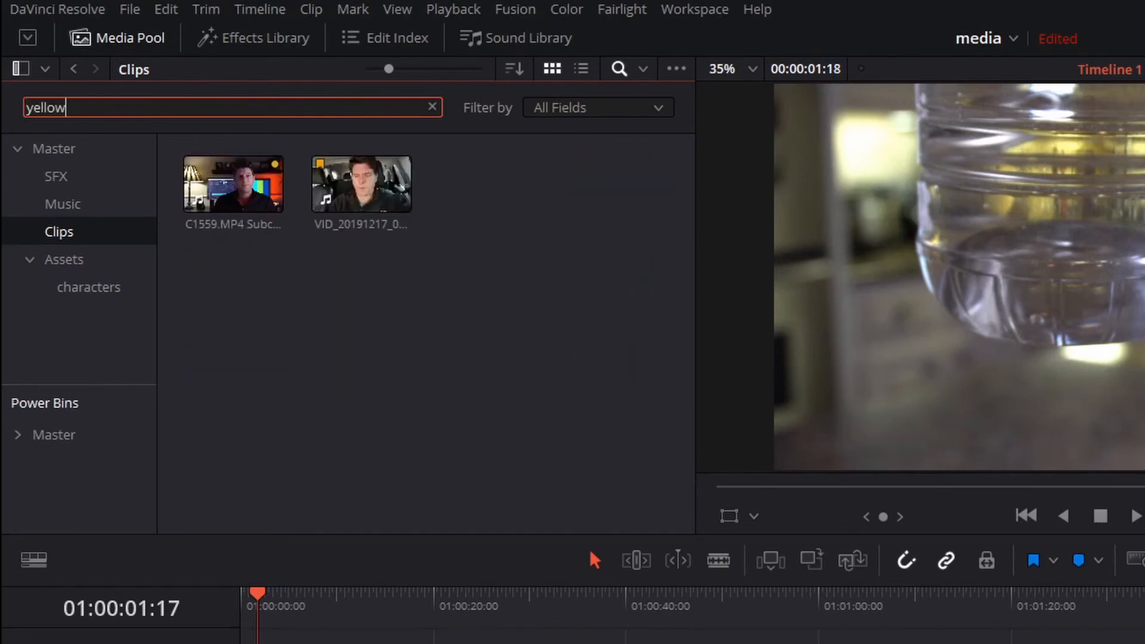
{"action": "left_click_drag", "start_coordinate": [66, 108], "coordinate": [26, 108]}
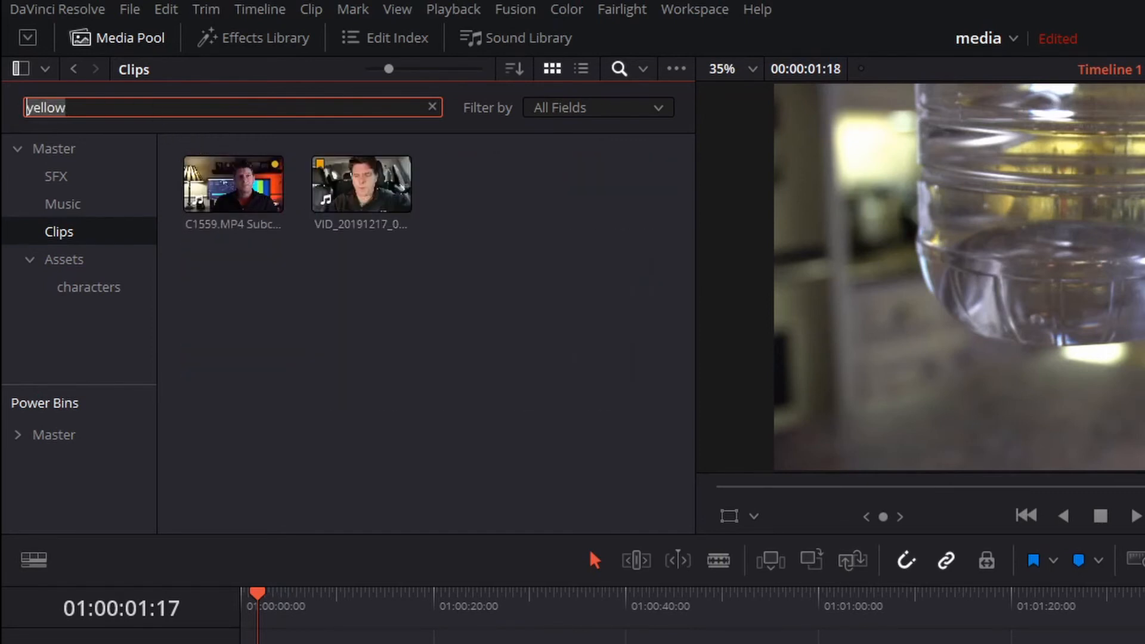
{"action": "type", "text": "green"}
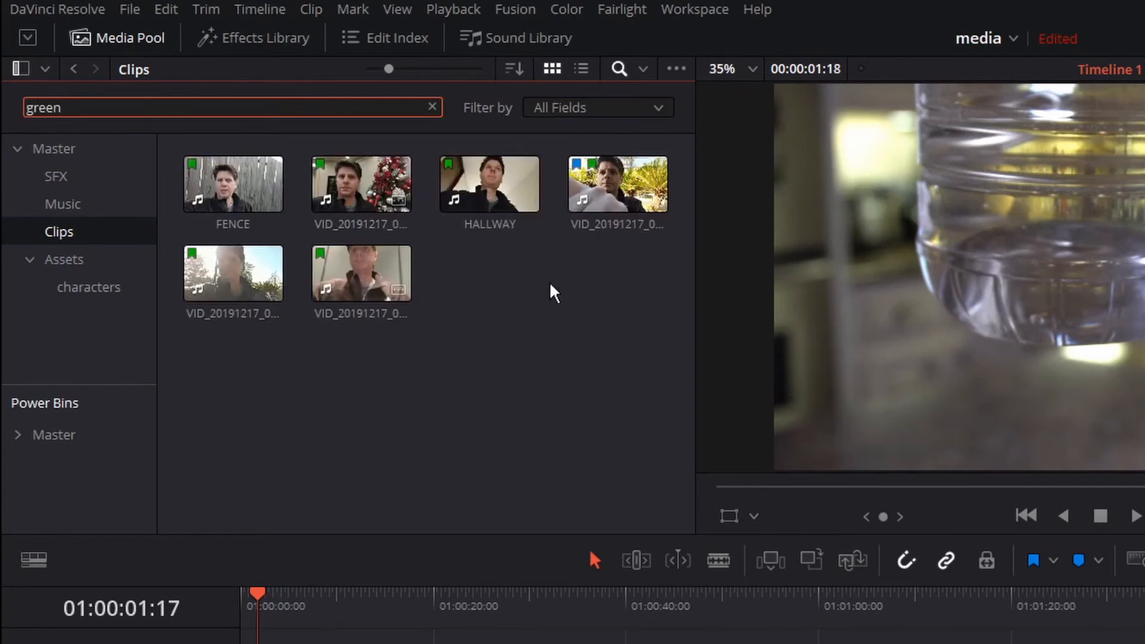
{"action": "left_click_drag", "start_coordinate": [62, 108], "coordinate": [26, 108]}
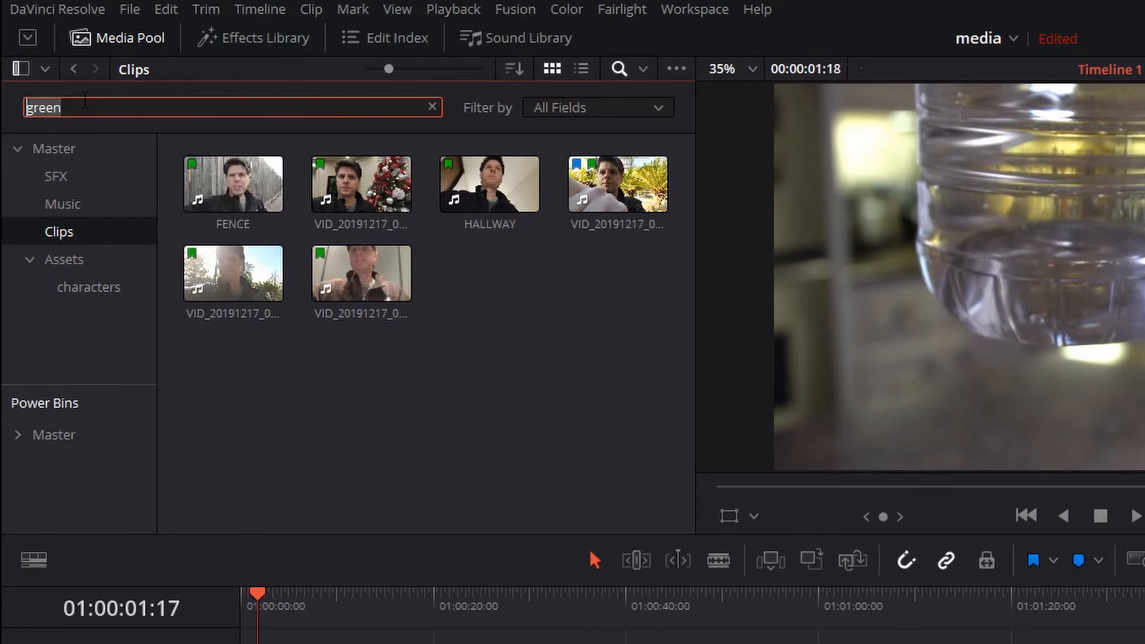
{"action": "type", "text": "spoon"}
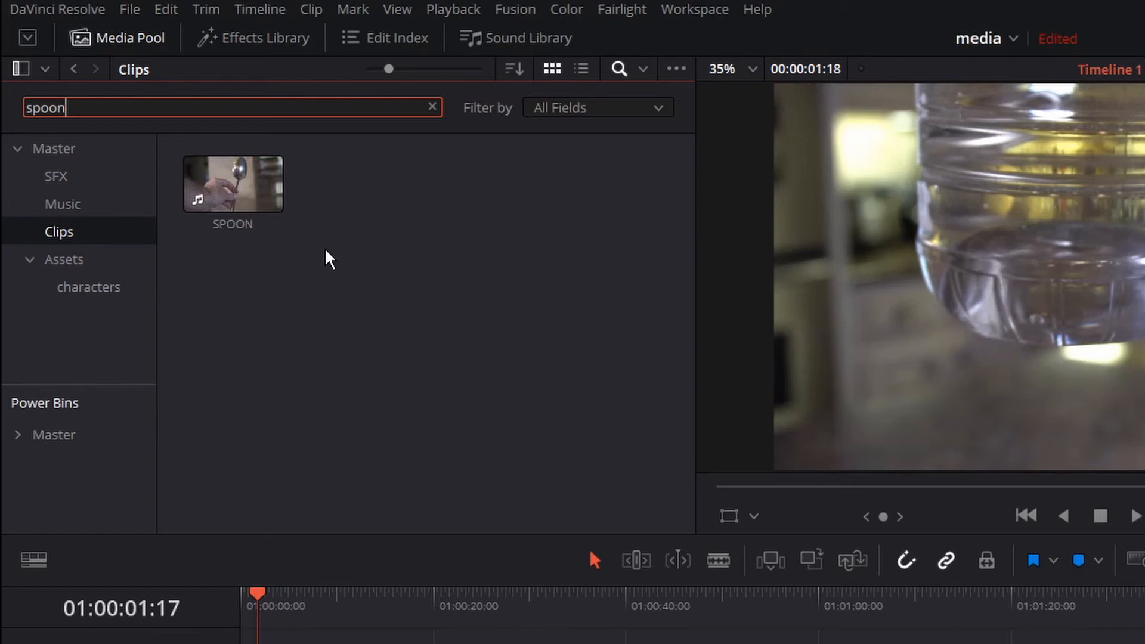
- Switch to the Master bin, set the search scope to All Bins and search for "yellow"
{"action": "left_click", "coordinate": [84, 150]}
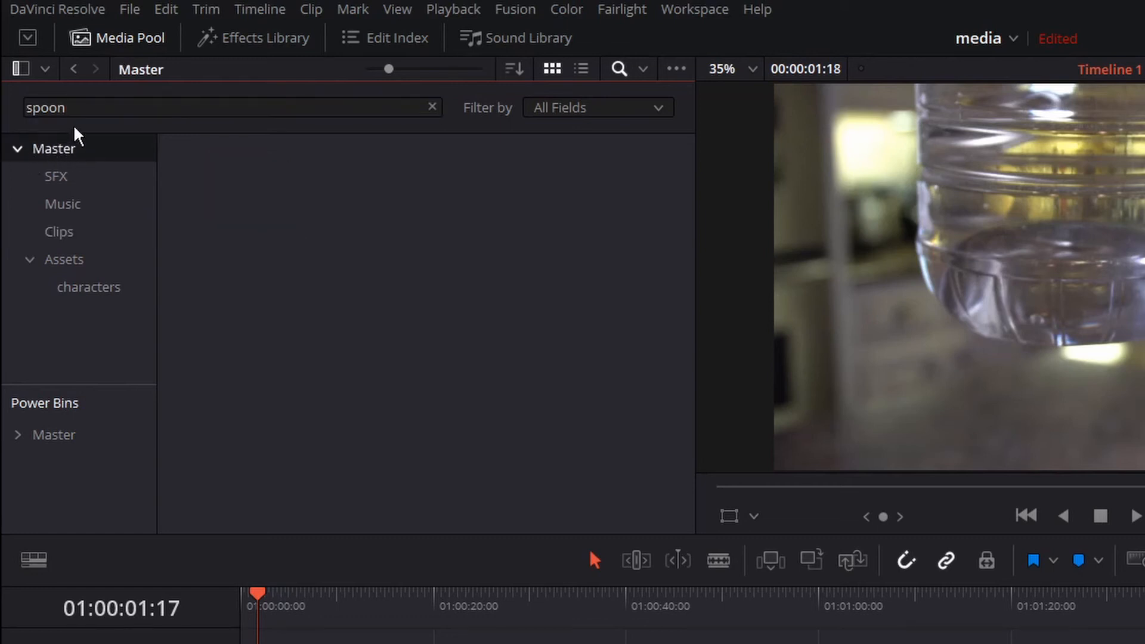
{"action": "left_click", "coordinate": [432, 107]}
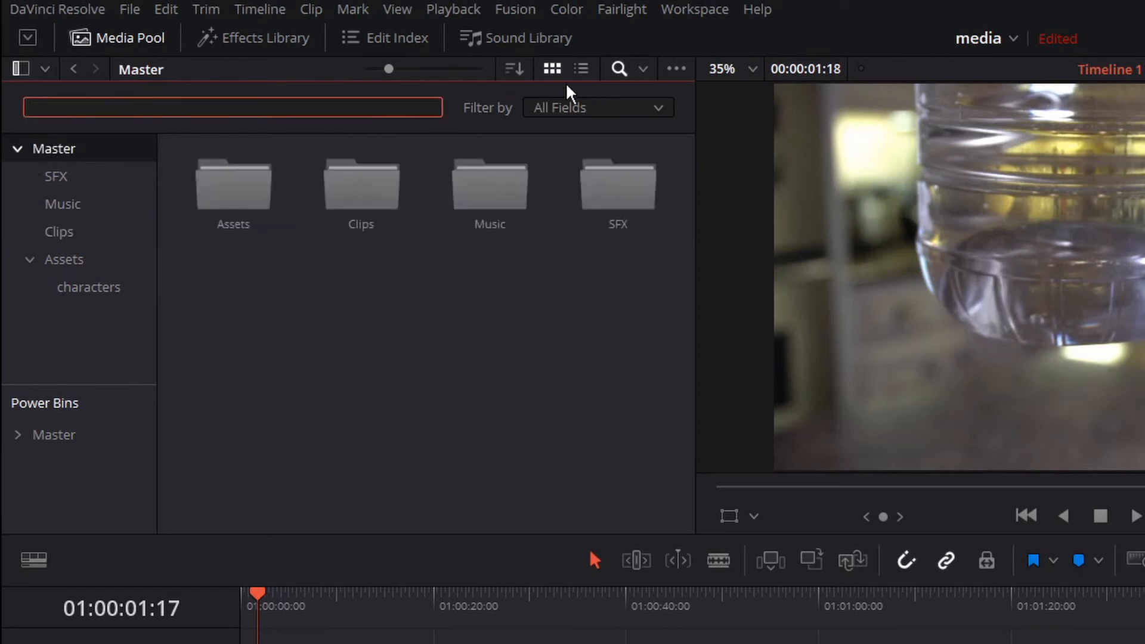
{"action": "left_click", "coordinate": [642, 68]}
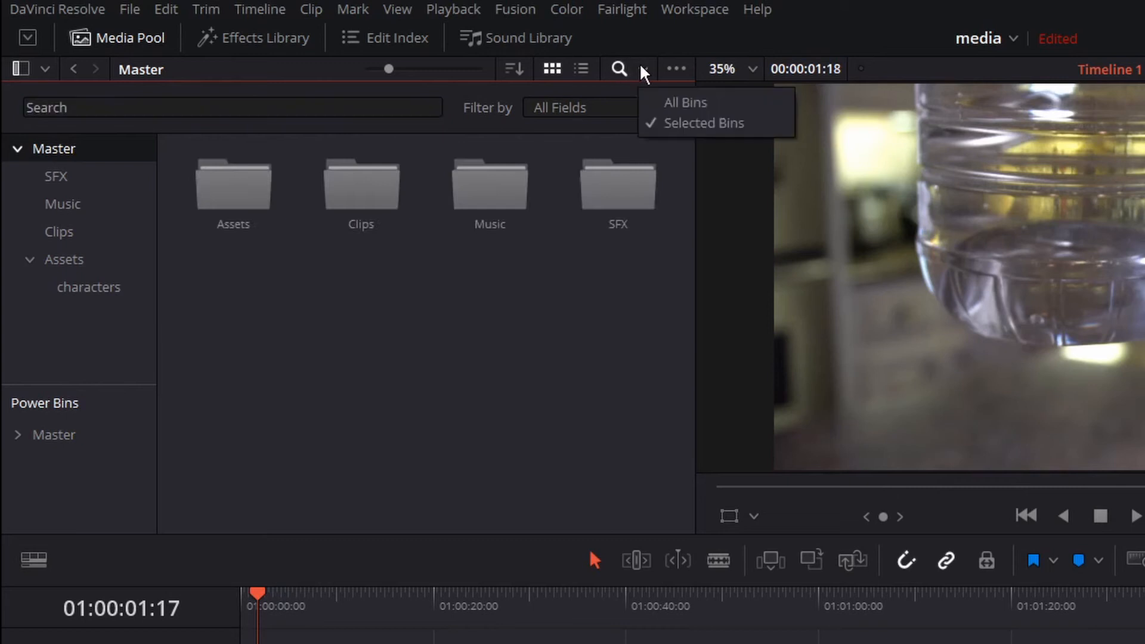
{"action": "left_click", "coordinate": [674, 103]}
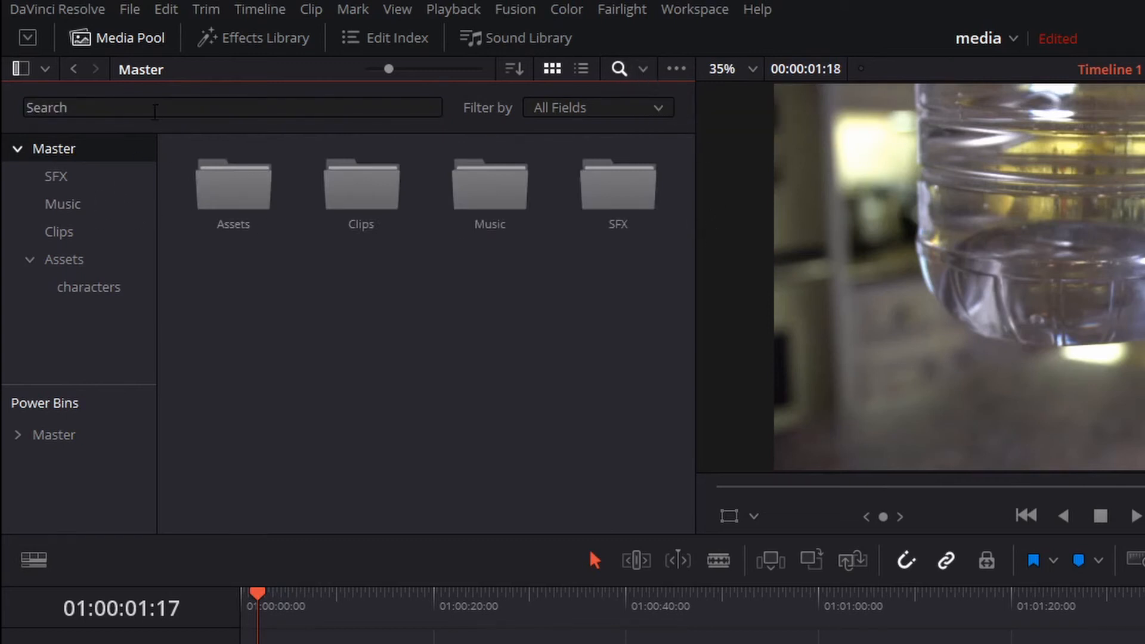
{"action": "left_click", "coordinate": [130, 108]}
{"action": "type", "text": "yellow"}
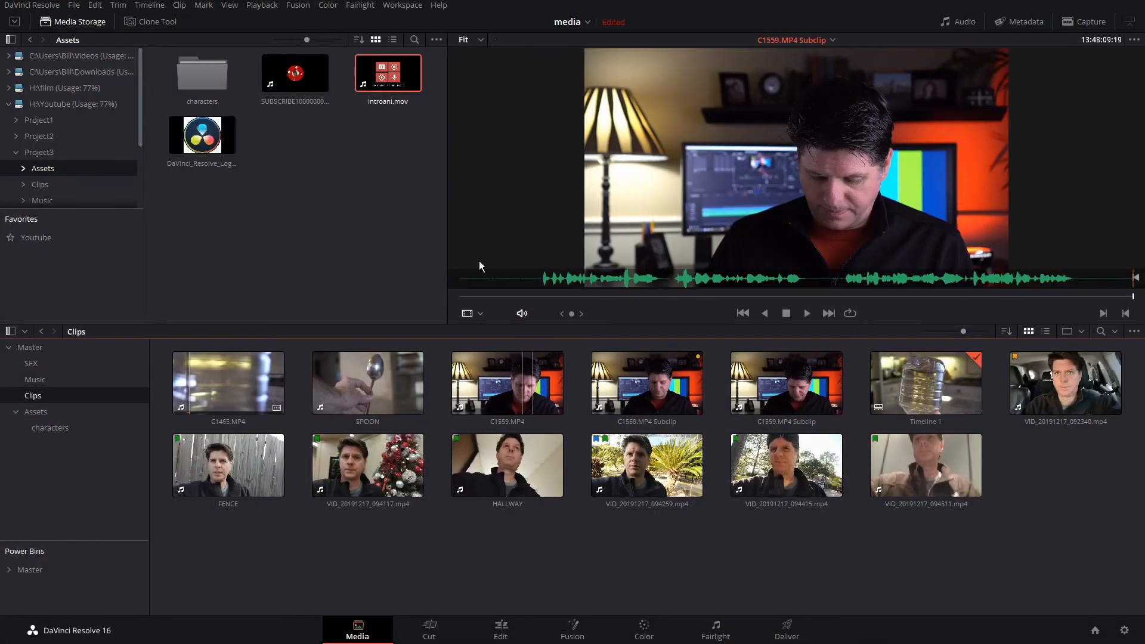
- Enable Live Media Preview in the Media page viewer options
{"action": "left_click", "coordinate": [1134, 40]}
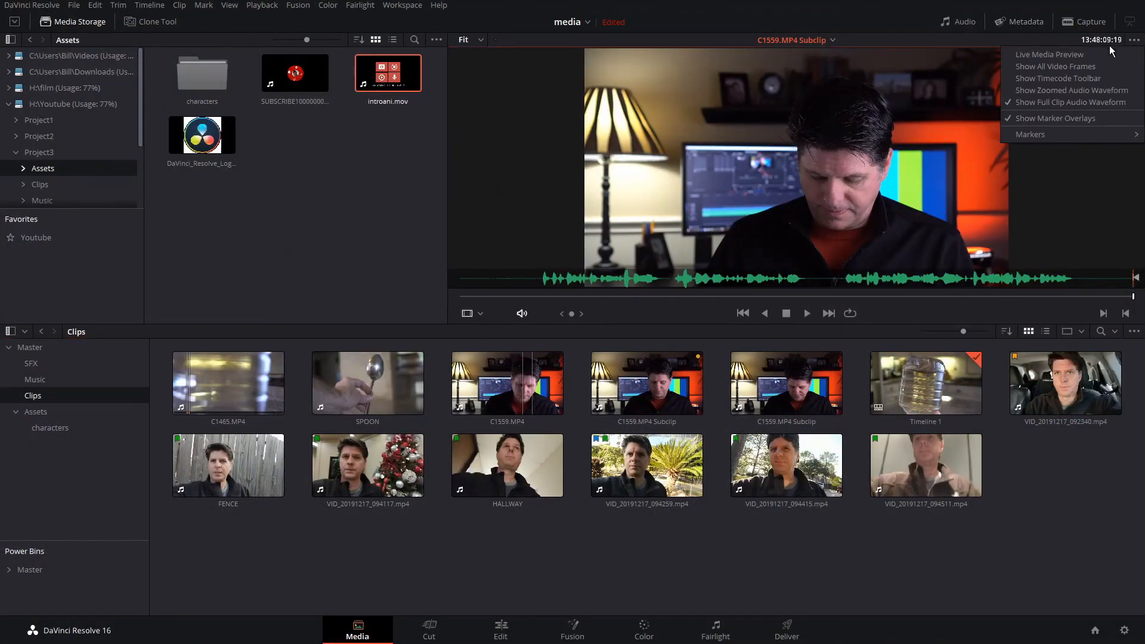
{"action": "left_click", "coordinate": [1057, 54]}
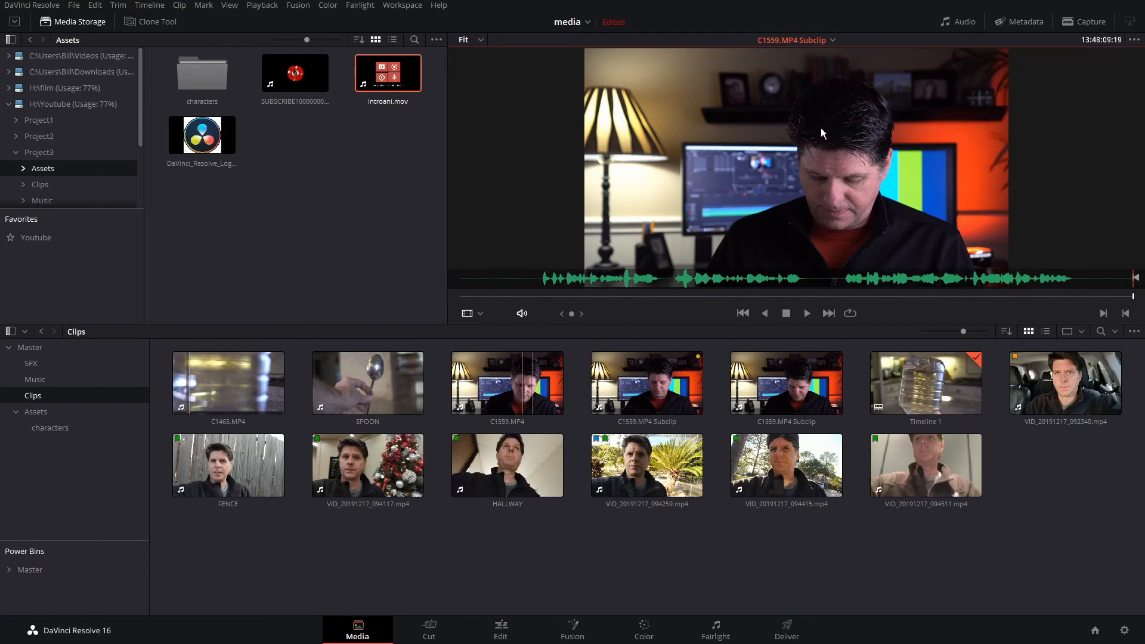
- On the Edit page, turn on Show Full Clip Audio Waveform in the source viewer options
{"action": "left_click", "coordinate": [508, 630]}
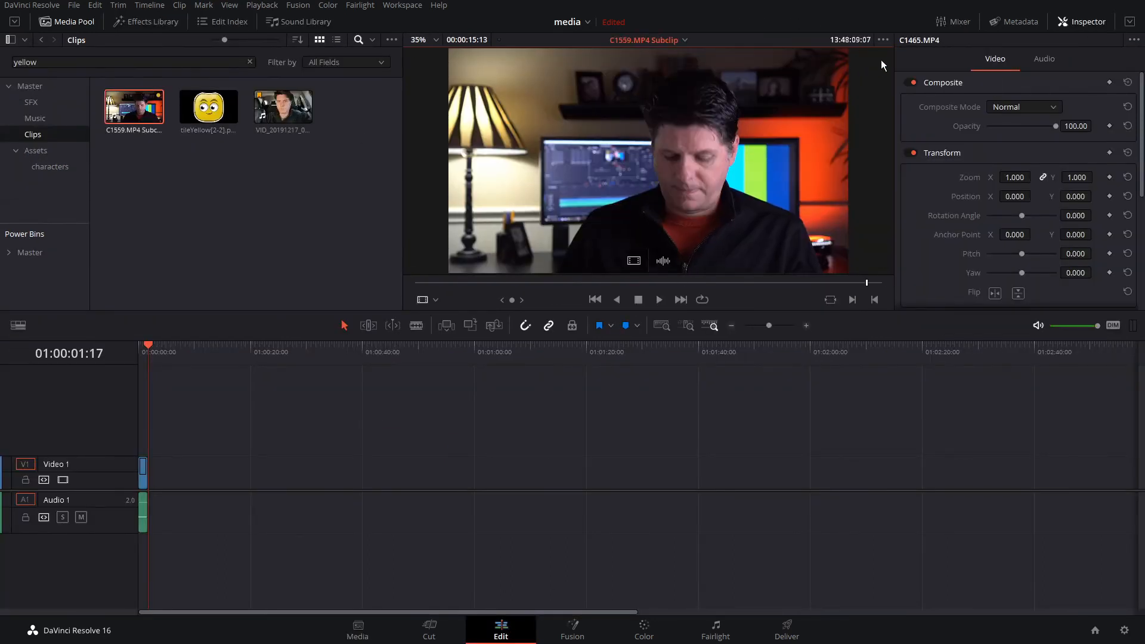
{"action": "left_click", "coordinate": [883, 40]}
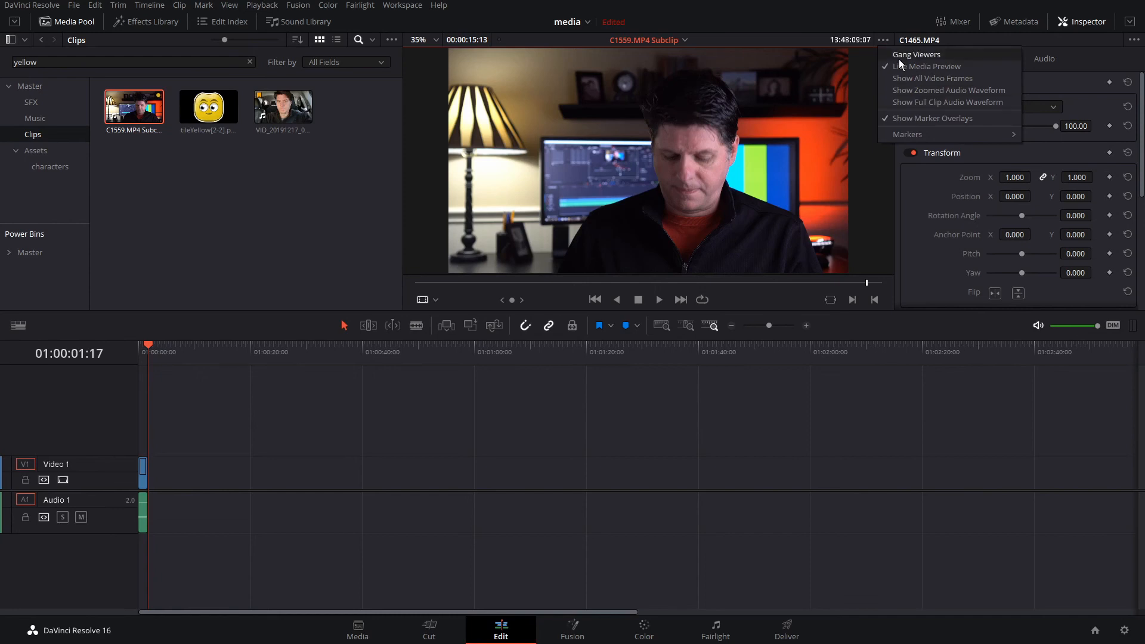
{"action": "left_click", "coordinate": [899, 102]}
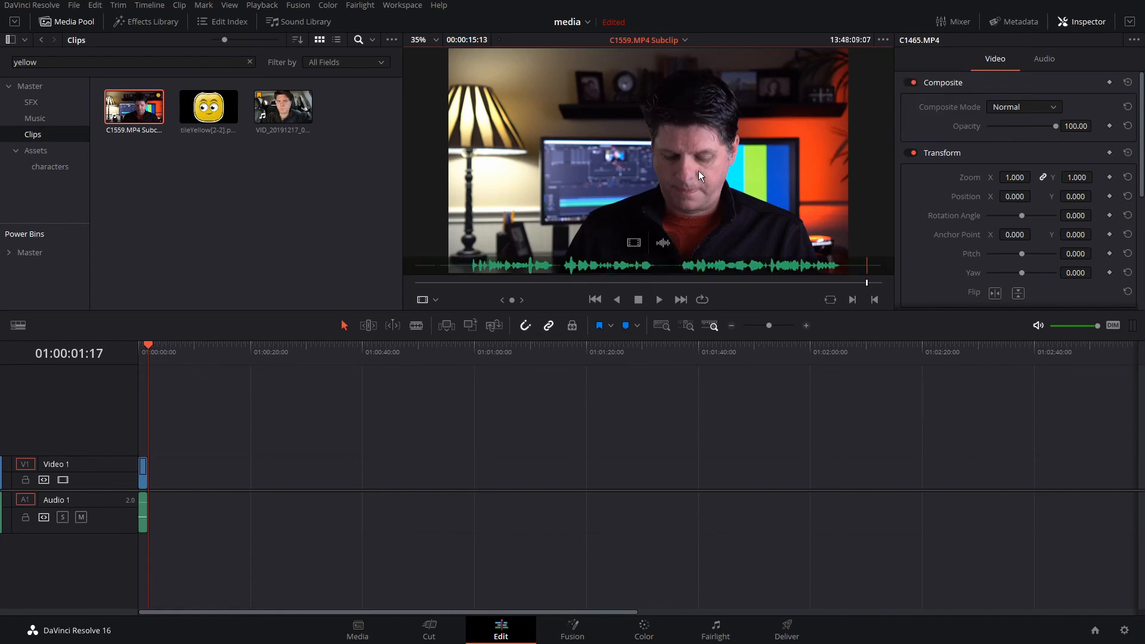
{"action": "left_click", "coordinate": [359, 632]}
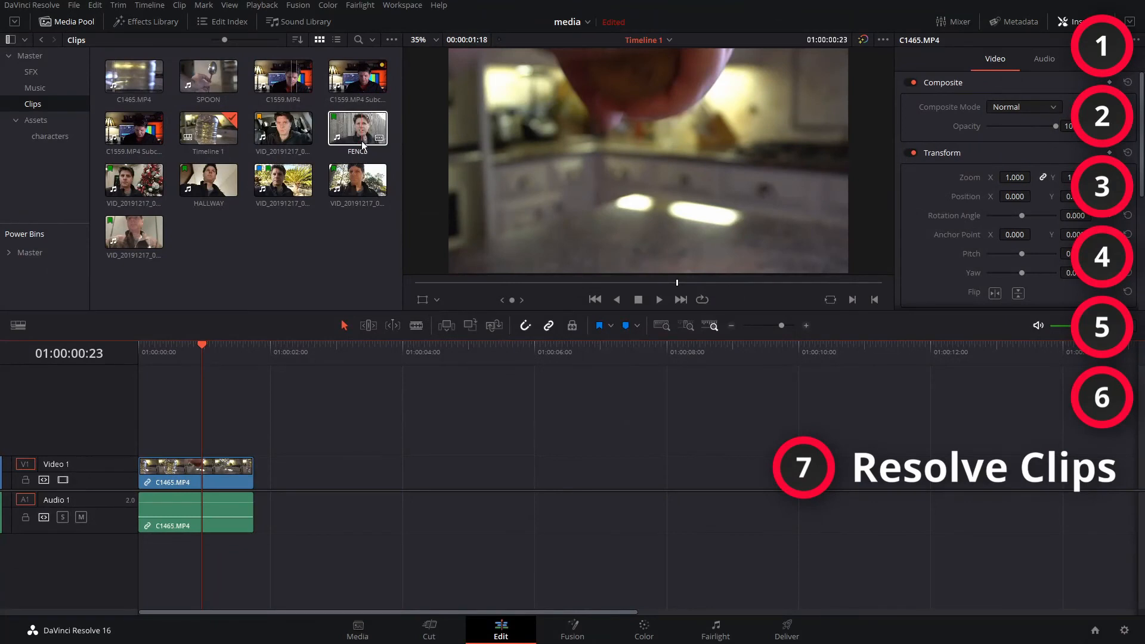
- Add the FENCE clip to Video 1, leaving a gap after C1465.MP4
{"action": "left_click_drag", "start_coordinate": [375, 140], "coordinate": [365, 481]}
{"action": "left_click_drag", "start_coordinate": [353, 349], "coordinate": [349, 352]}
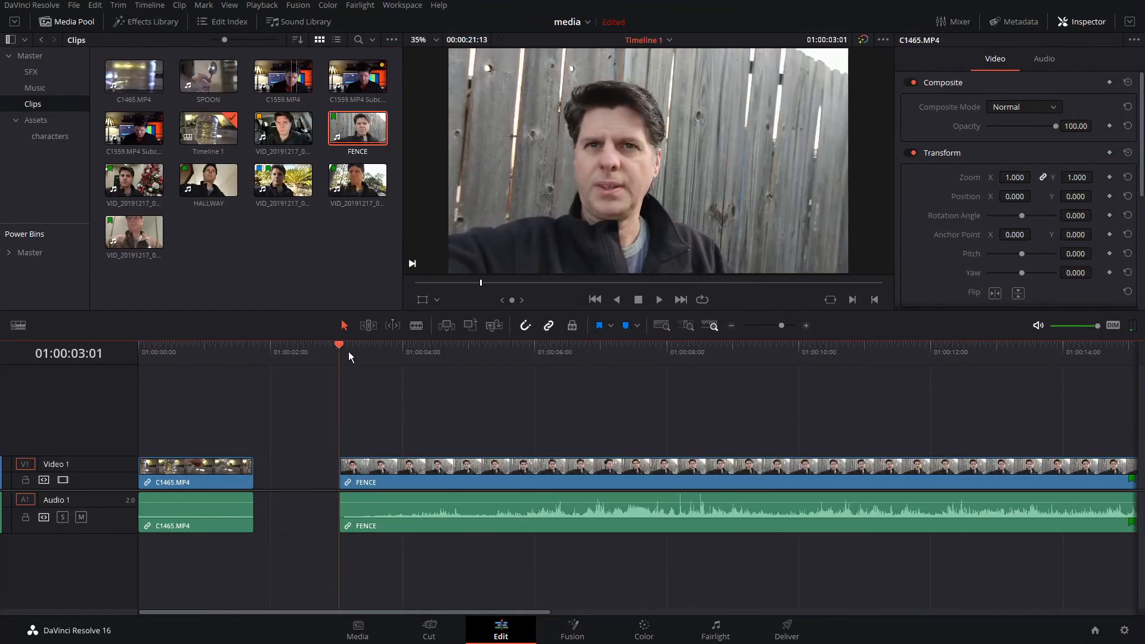
- Split the FENCE clip at 01:00:05:18 and delete the part after the cut
{"action": "left_click", "coordinate": [518, 355]}
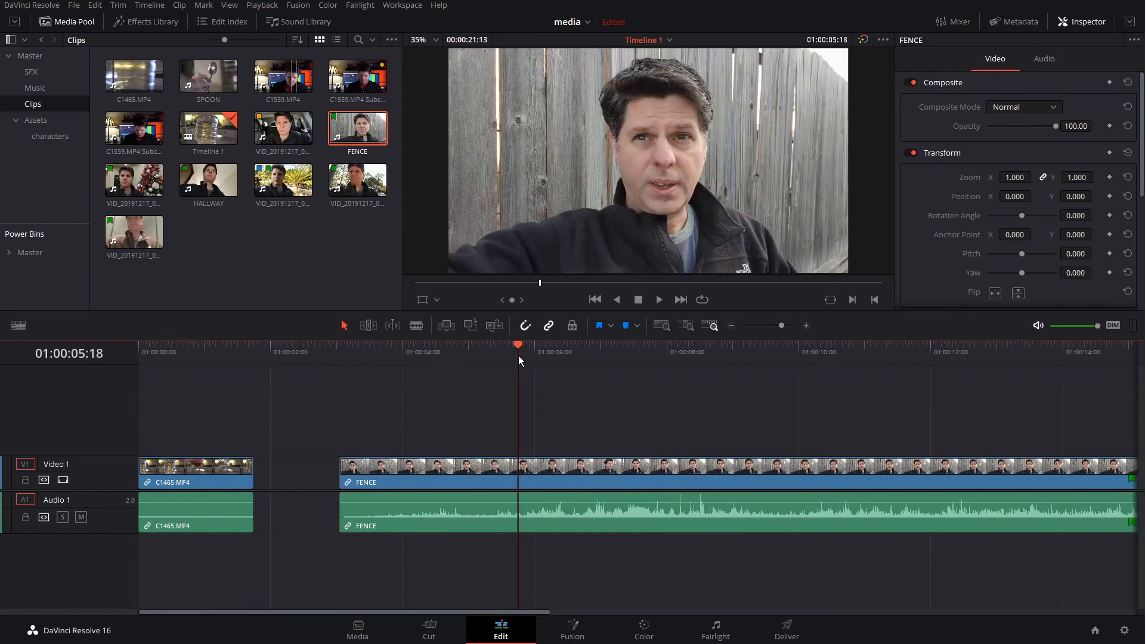
{"action": "key", "text": "ctrl+b"}
{"action": "left_click", "coordinate": [552, 470]}
{"action": "key", "text": "Delete"}
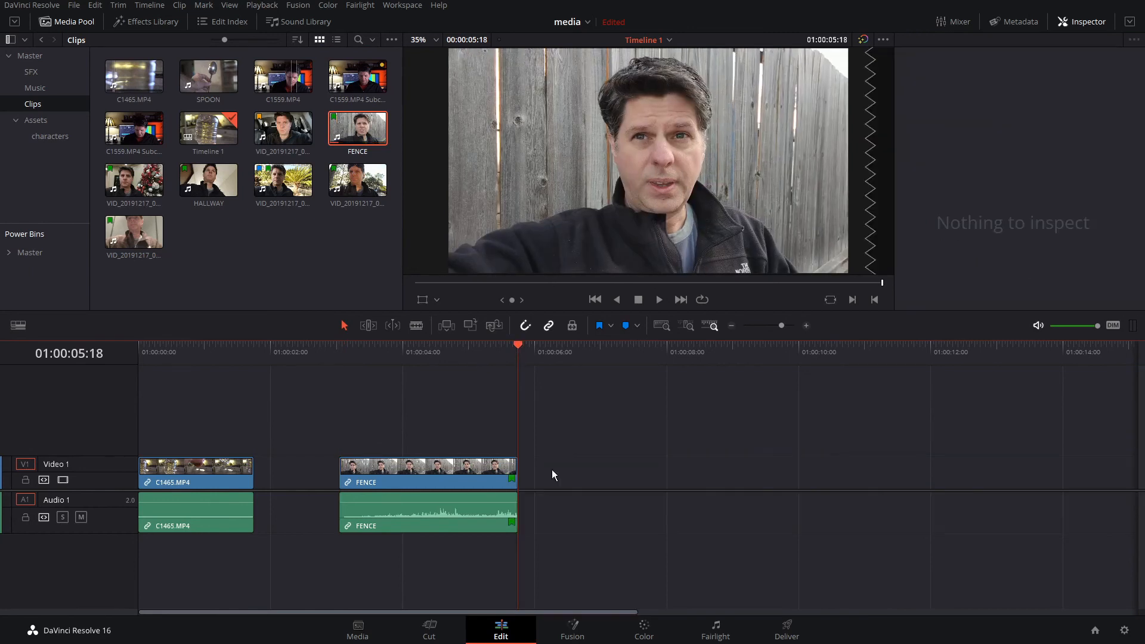
- Create a new Fusion clip from the FENCE timeline clip, then undo it
{"action": "left_click", "coordinate": [424, 351]}
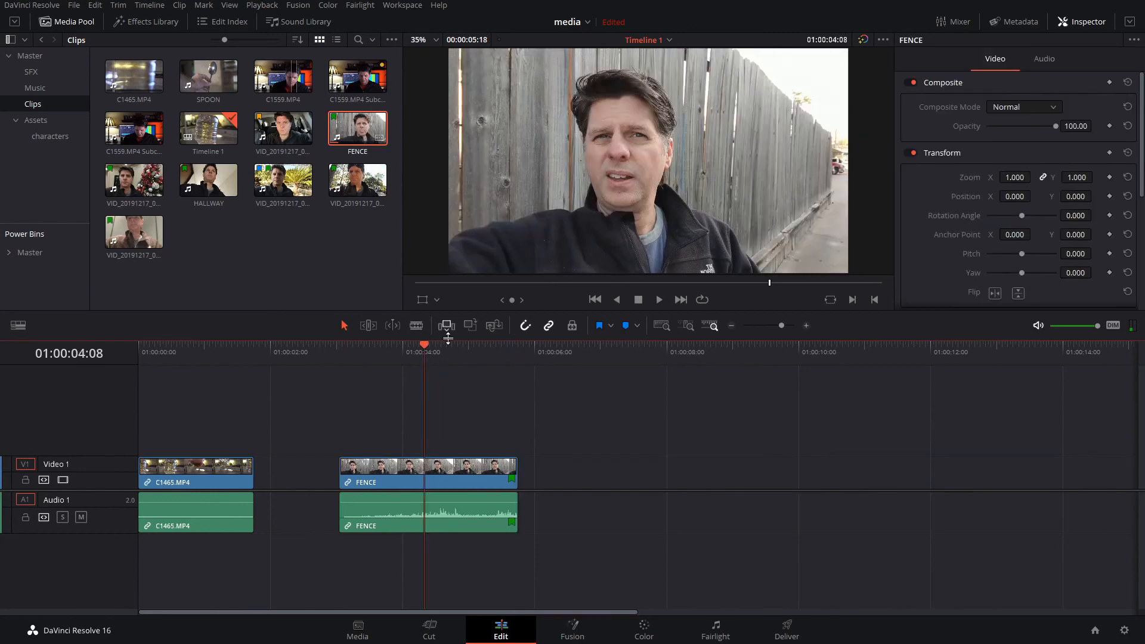
{"action": "left_click", "coordinate": [436, 481]}
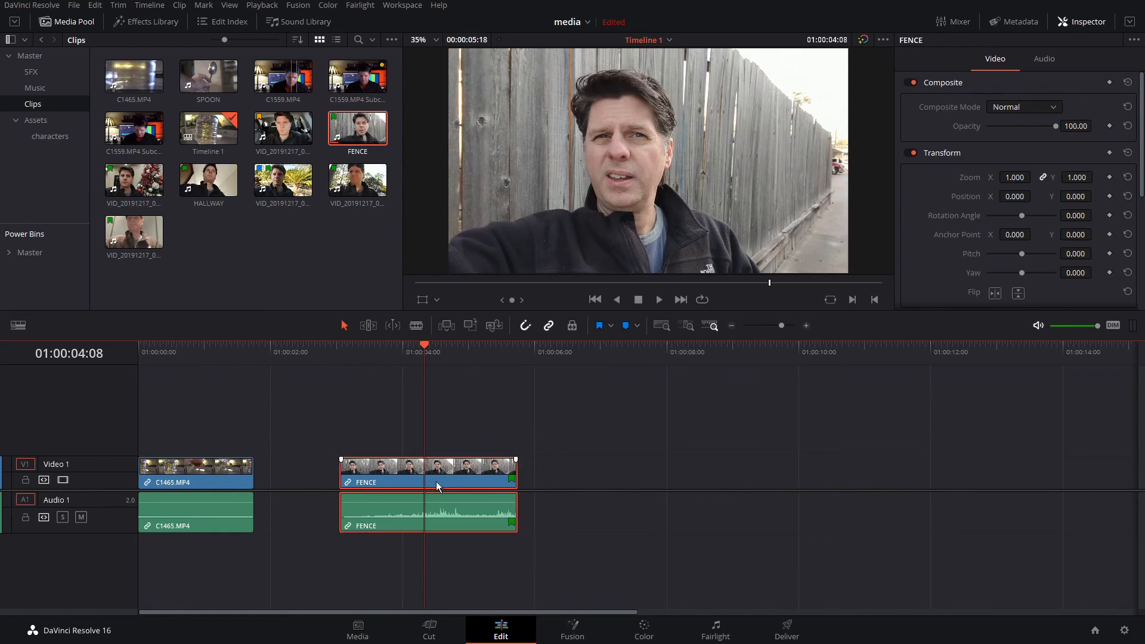
{"action": "right_click", "coordinate": [436, 478]}
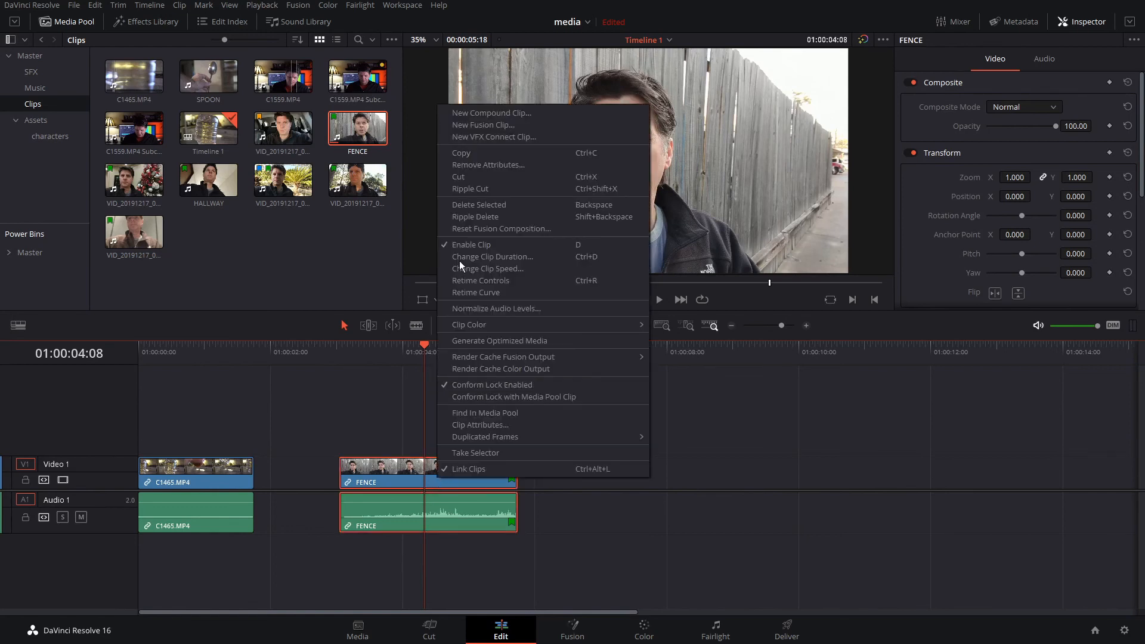
{"action": "left_click", "coordinate": [485, 126]}
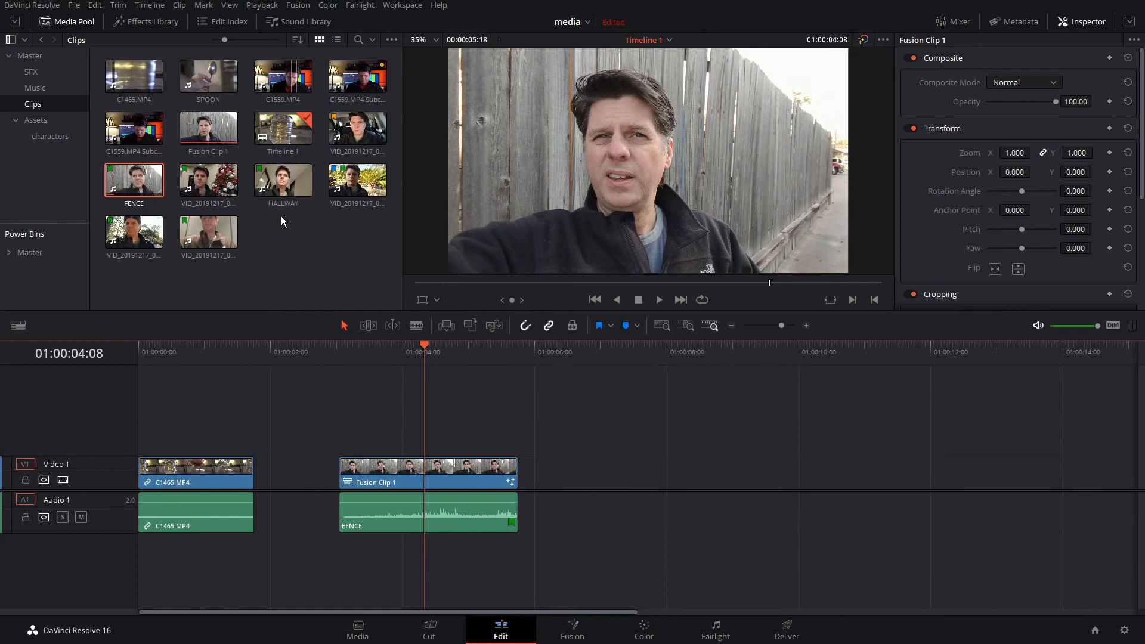
{"action": "key", "text": "ctrl+z"}
- Add a new bin named DV inside the Clips bin
{"action": "right_click", "coordinate": [292, 250]}
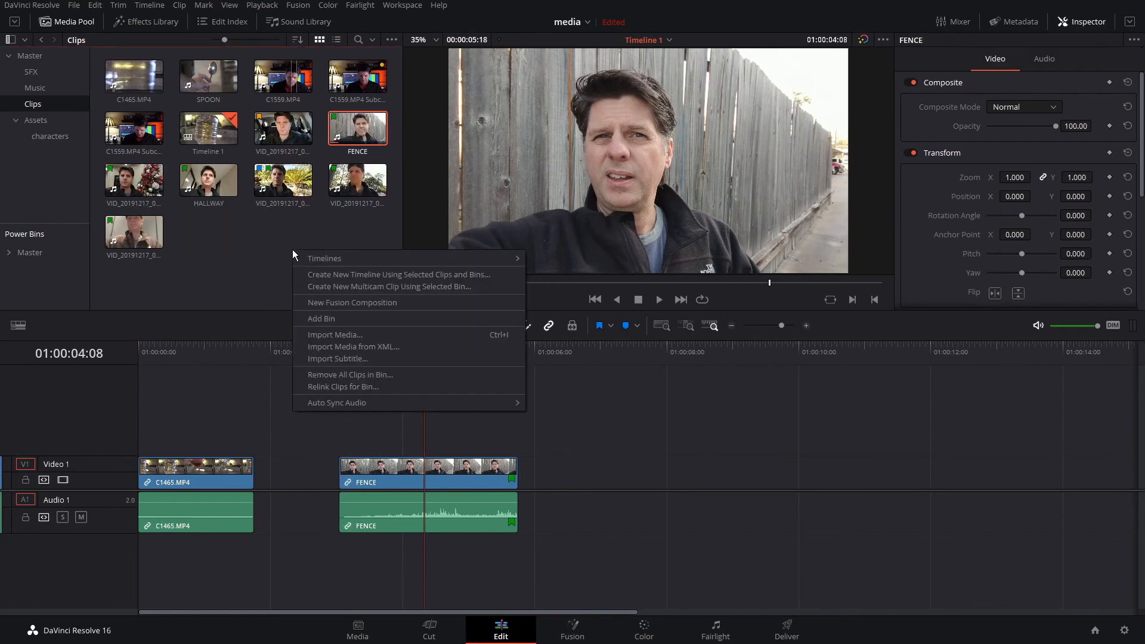
{"action": "left_click", "coordinate": [340, 319]}
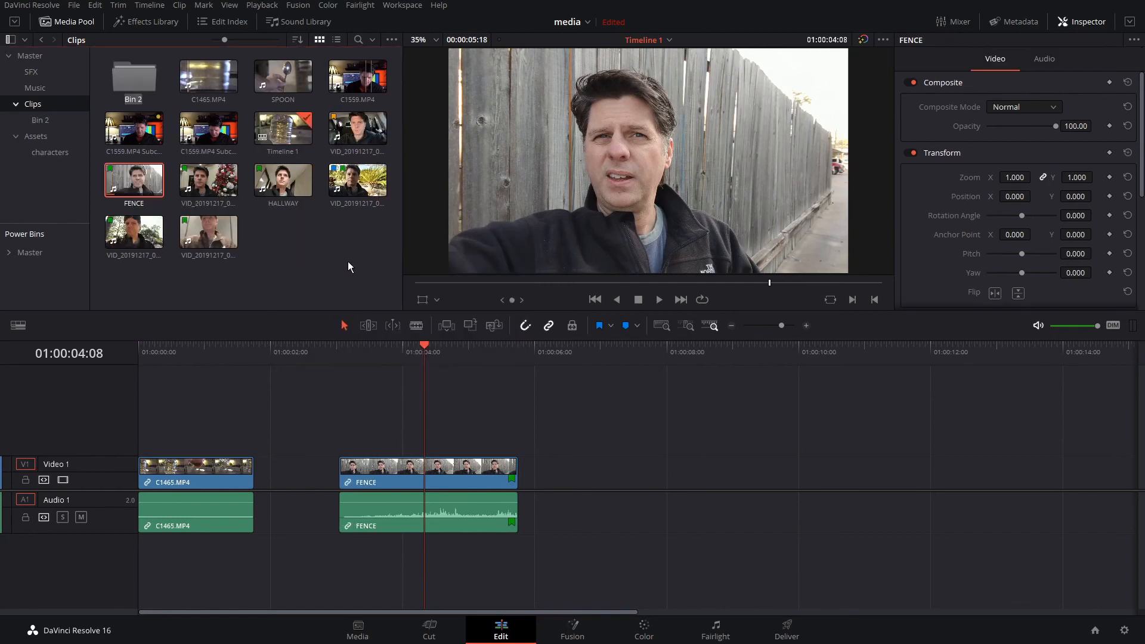
{"action": "type", "text": "DV"}
{"action": "key", "text": "Return"}
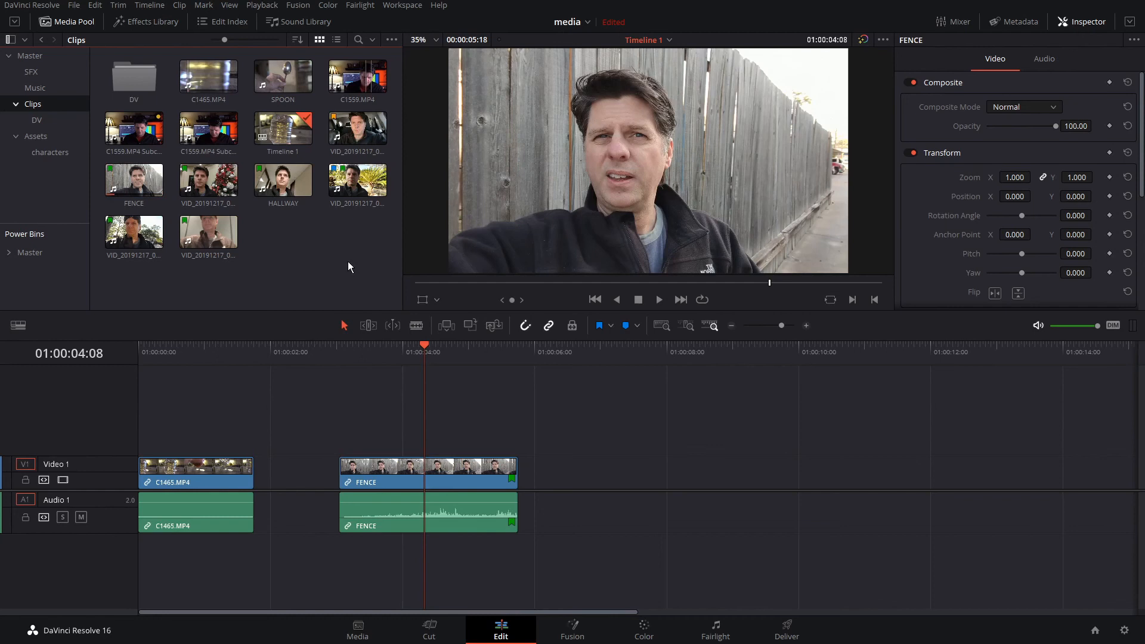
- Open the DV bin and create a new Fusion clip from the FENCE timeline clip
{"action": "double_click", "coordinate": [139, 84]}
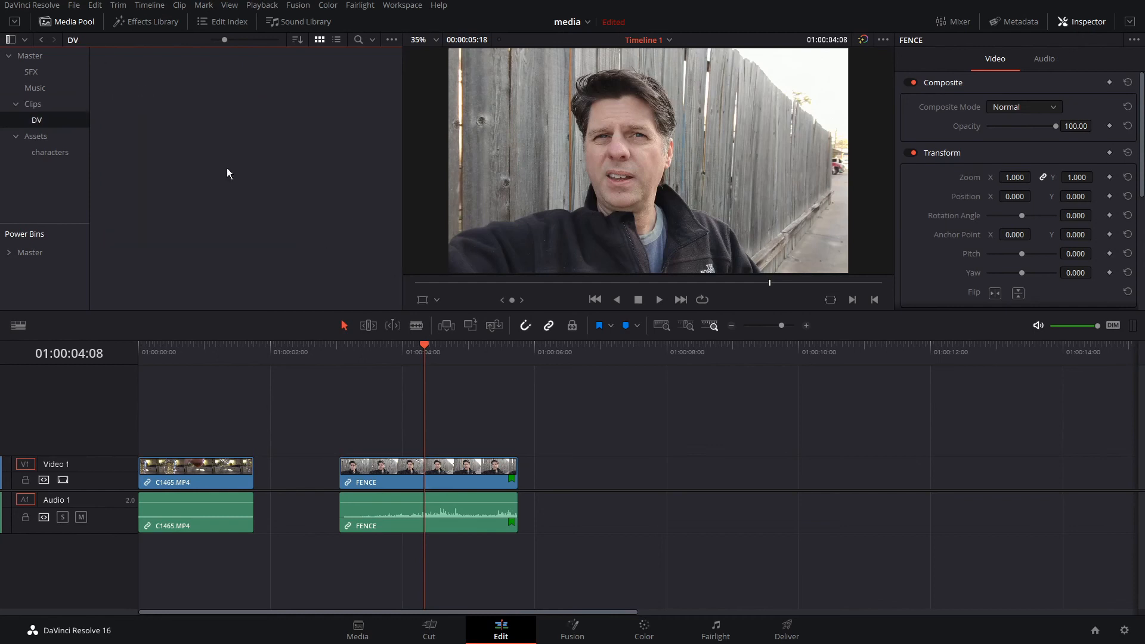
{"action": "left_click", "coordinate": [456, 474]}
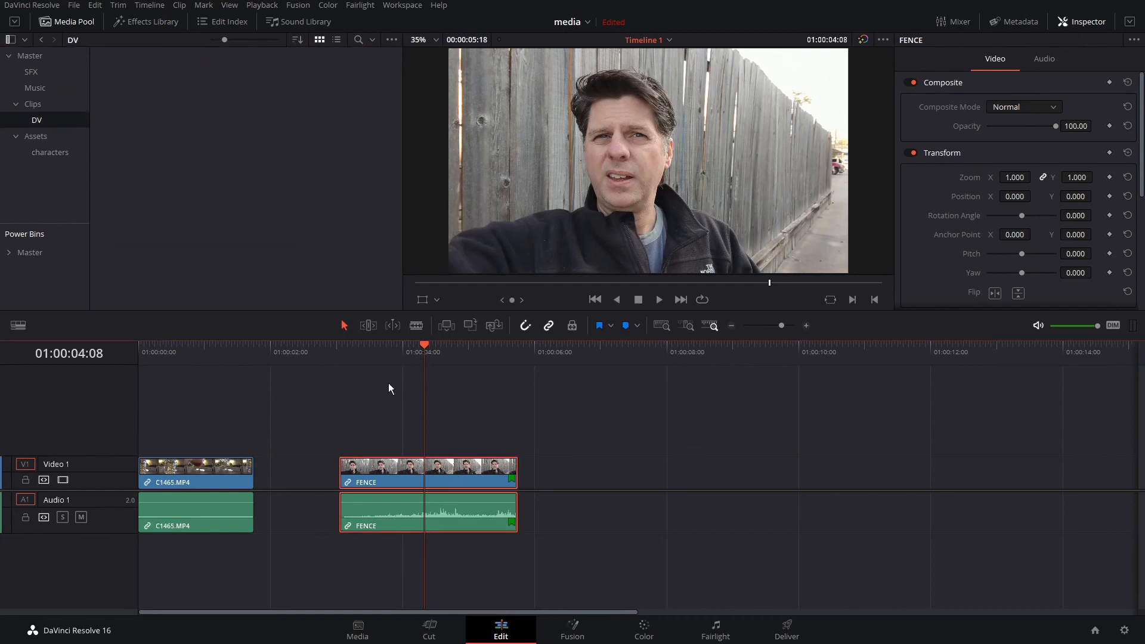
{"action": "right_click", "coordinate": [443, 477]}
{"action": "left_click", "coordinate": [510, 124]}
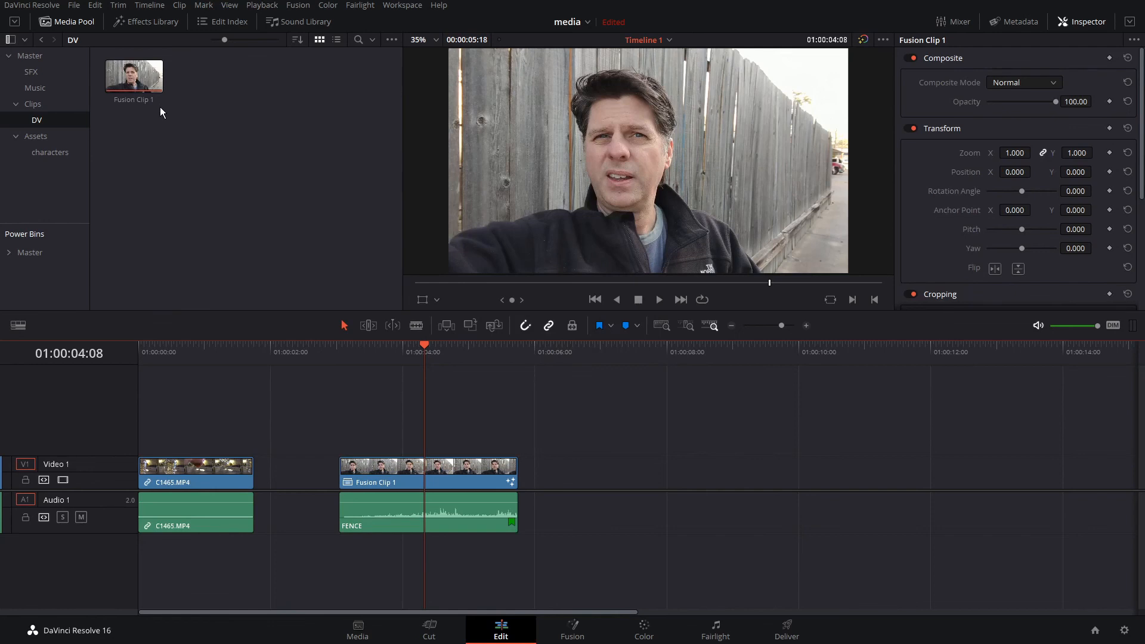
- Add a new bin named TIMELINES under the Master bin
{"action": "left_click", "coordinate": [43, 103]}
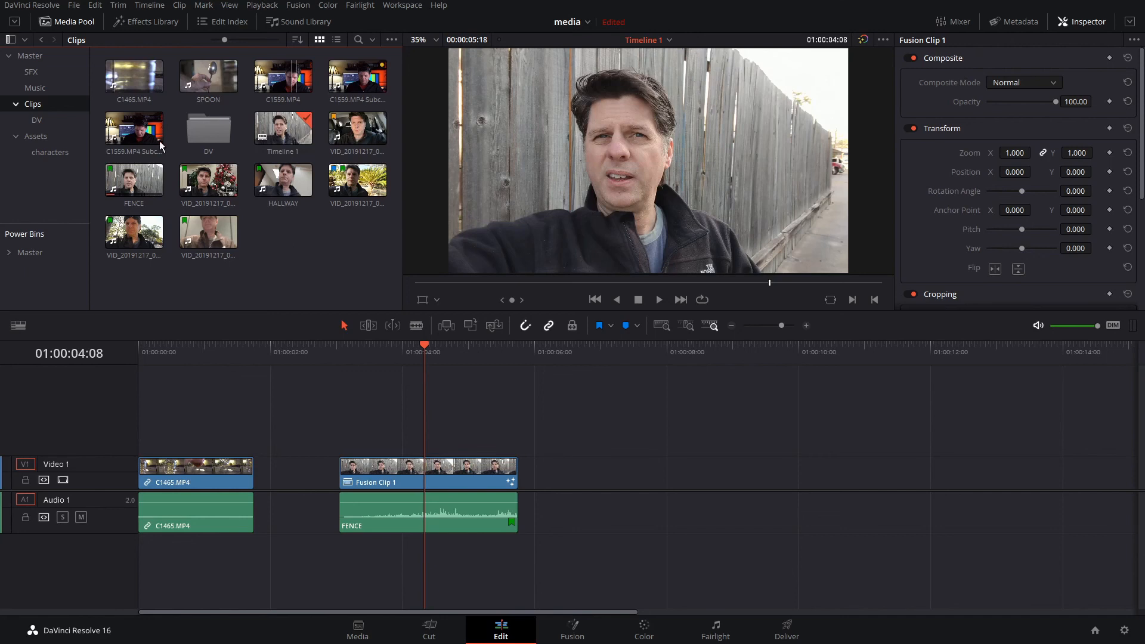
{"action": "left_click", "coordinate": [29, 57]}
{"action": "right_click", "coordinate": [28, 57]}
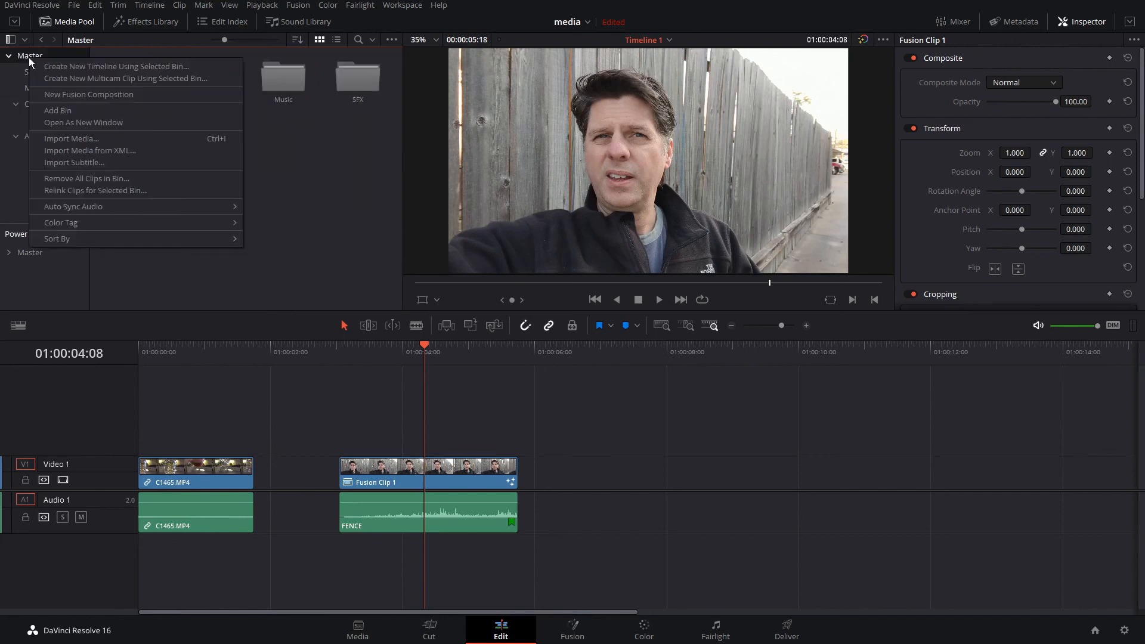
{"action": "left_click", "coordinate": [74, 109]}
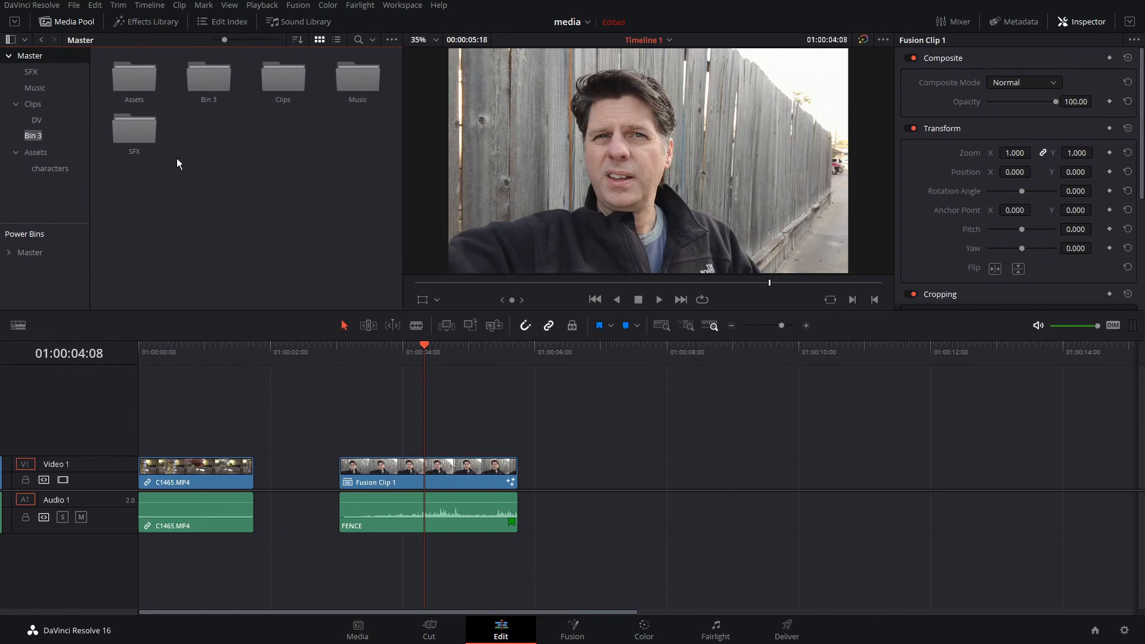
{"action": "type", "text": "TIMELINES"}
{"action": "key", "text": "Return"}
- Move Timeline 1 from the Clips bin into the TIMELINES bin
{"action": "left_click", "coordinate": [39, 69]}
{"action": "left_click", "coordinate": [34, 56]}
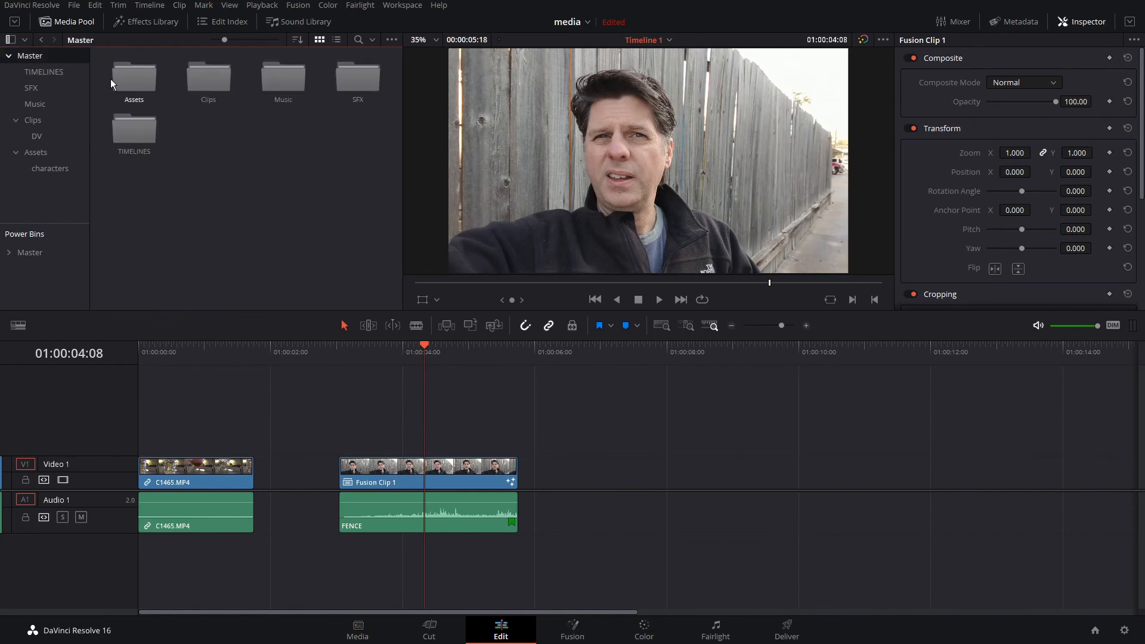
{"action": "left_click", "coordinate": [29, 121]}
{"action": "left_click_drag", "start_coordinate": [283, 129], "coordinate": [52, 72]}
{"action": "left_click", "coordinate": [55, 60]}
{"action": "left_click", "coordinate": [50, 70]}
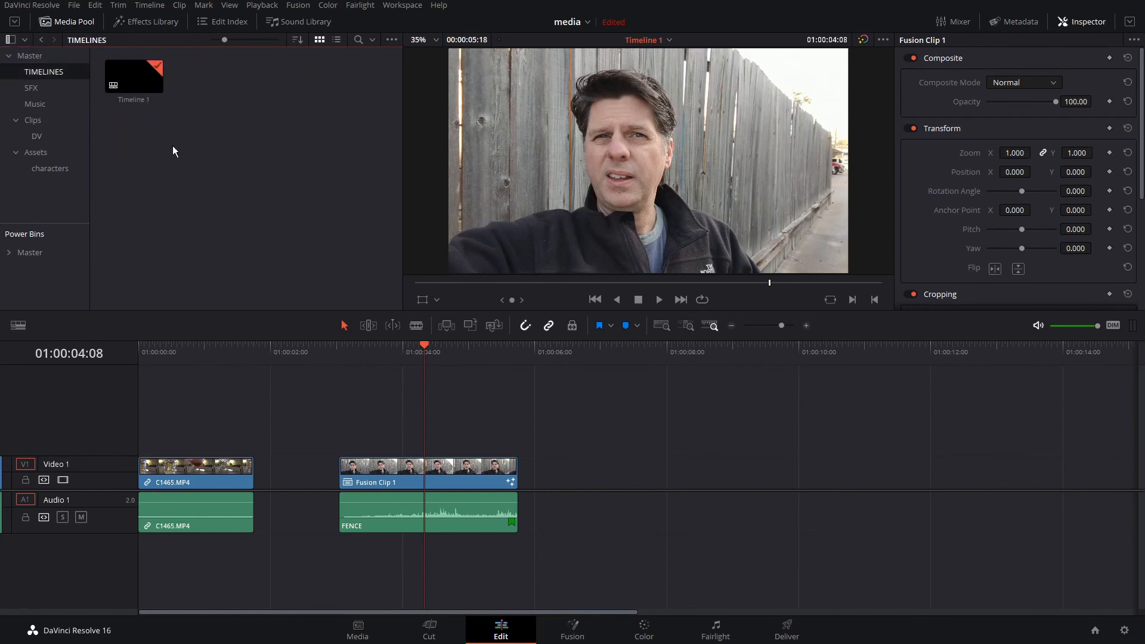
{"action": "left_click", "coordinate": [33, 119]}
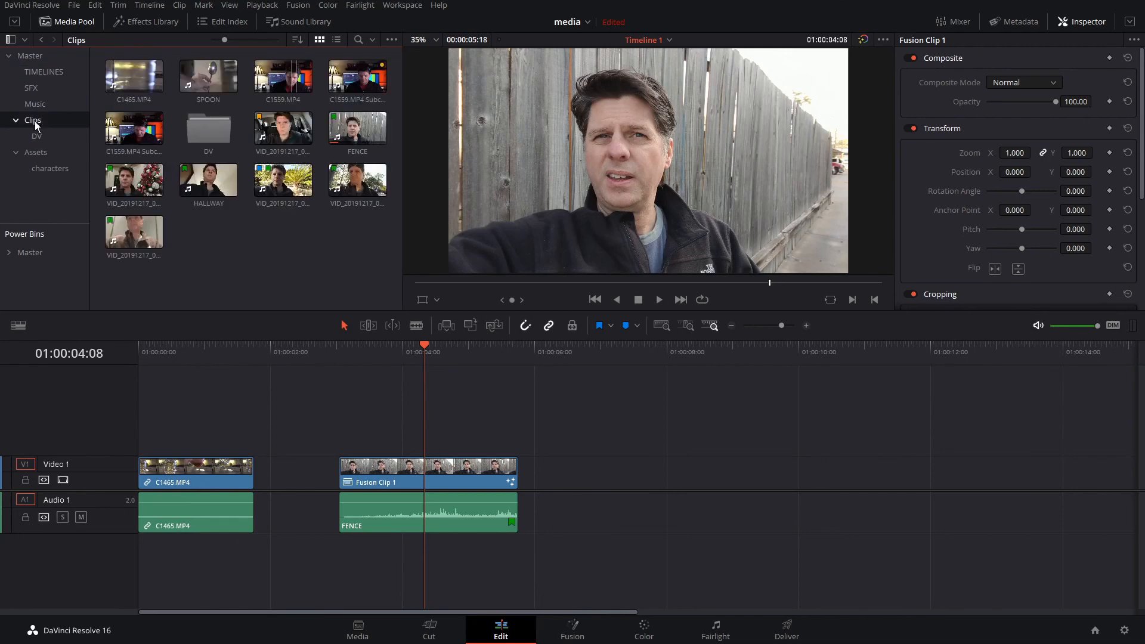
{"action": "left_click", "coordinate": [44, 72]}
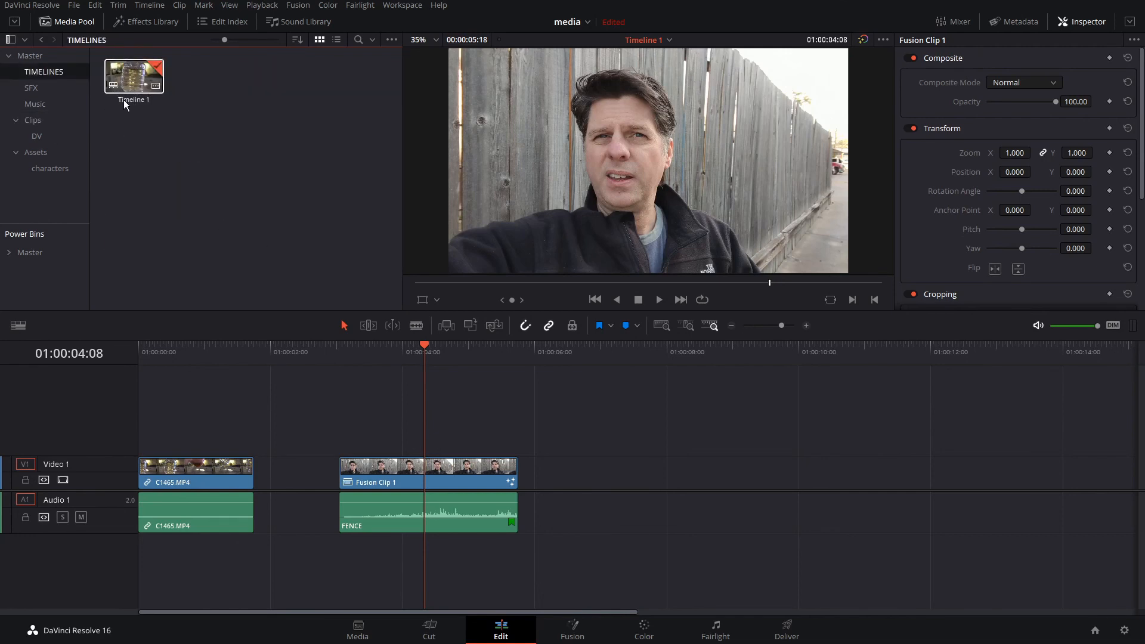
{"action": "left_click", "coordinate": [33, 119]}
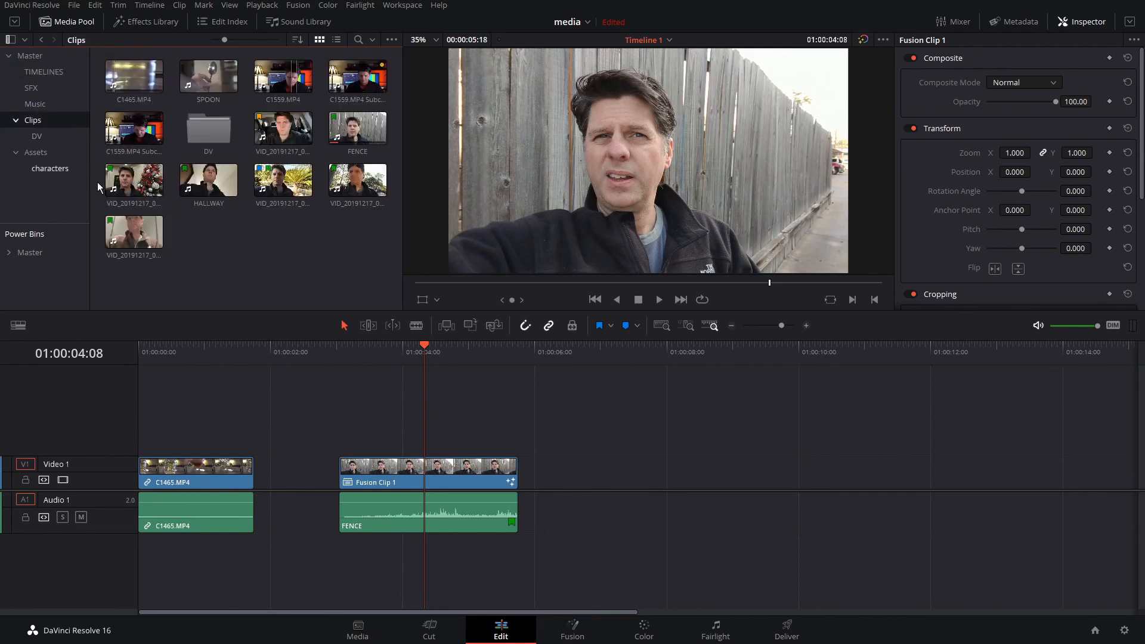